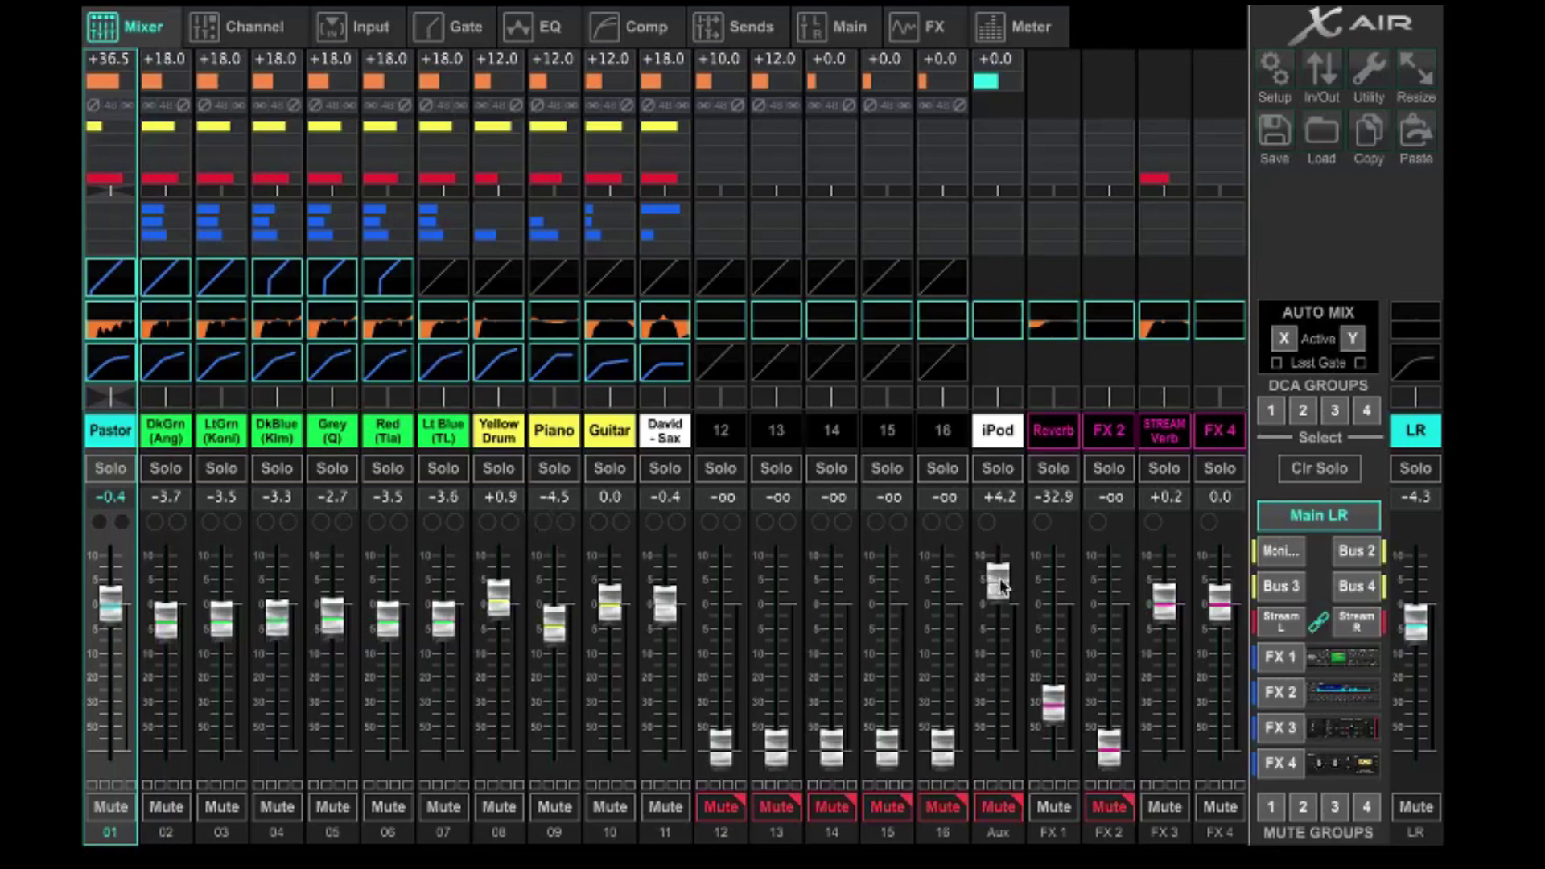
Pull the iPod Aux fader down to about +0.1 dB and select the iPod strip.
drag(999, 583, 1001, 612)
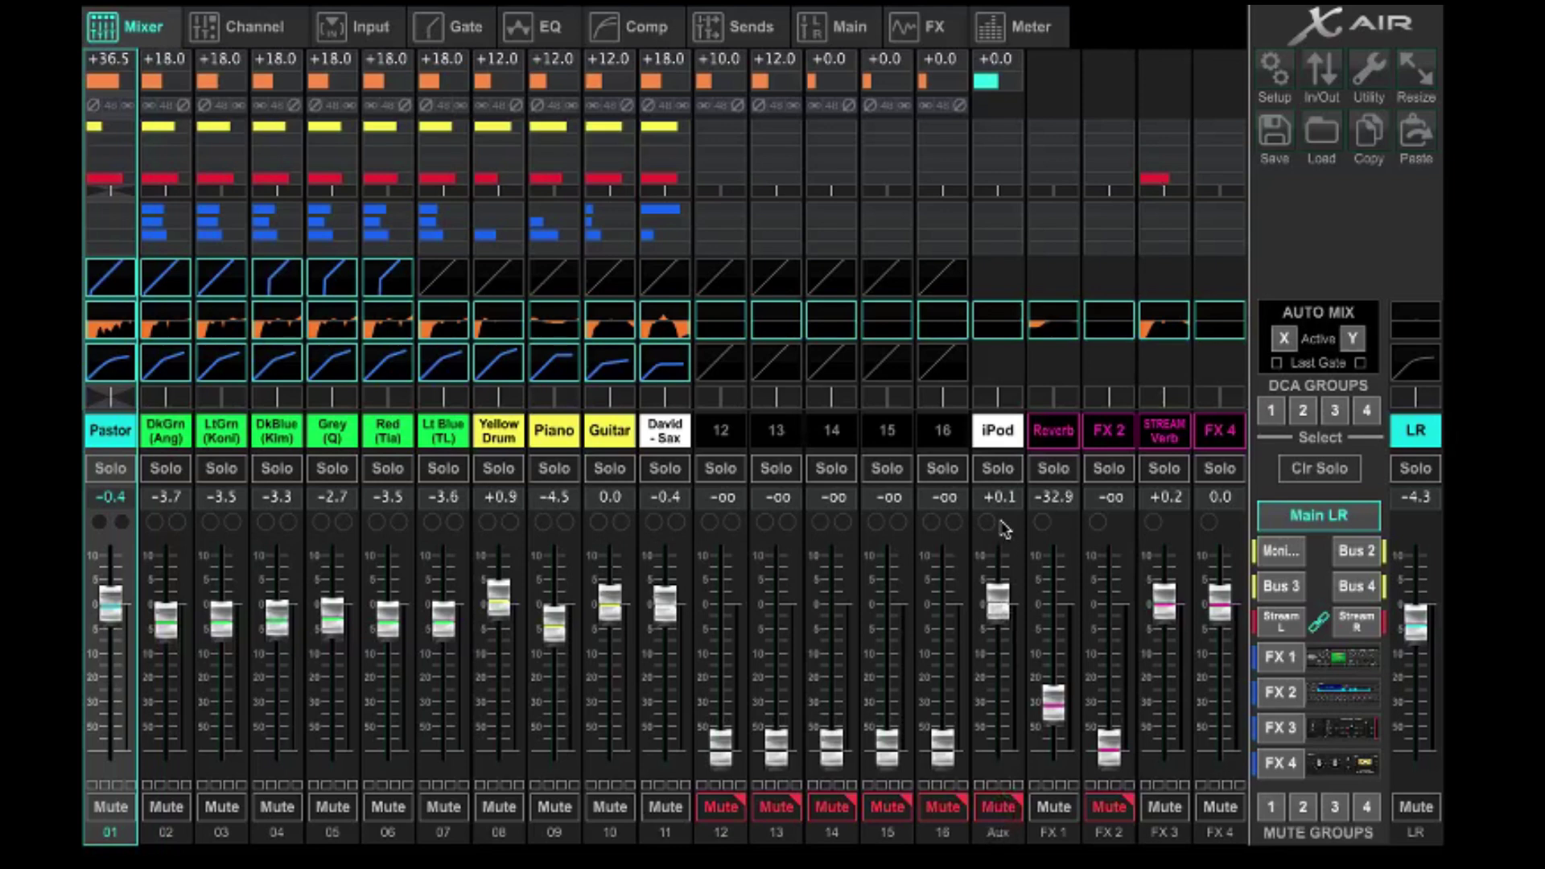
click(1002, 447)
Rename the iPod Aux channel to STREAM and give its label the red colour.
click(1002, 446)
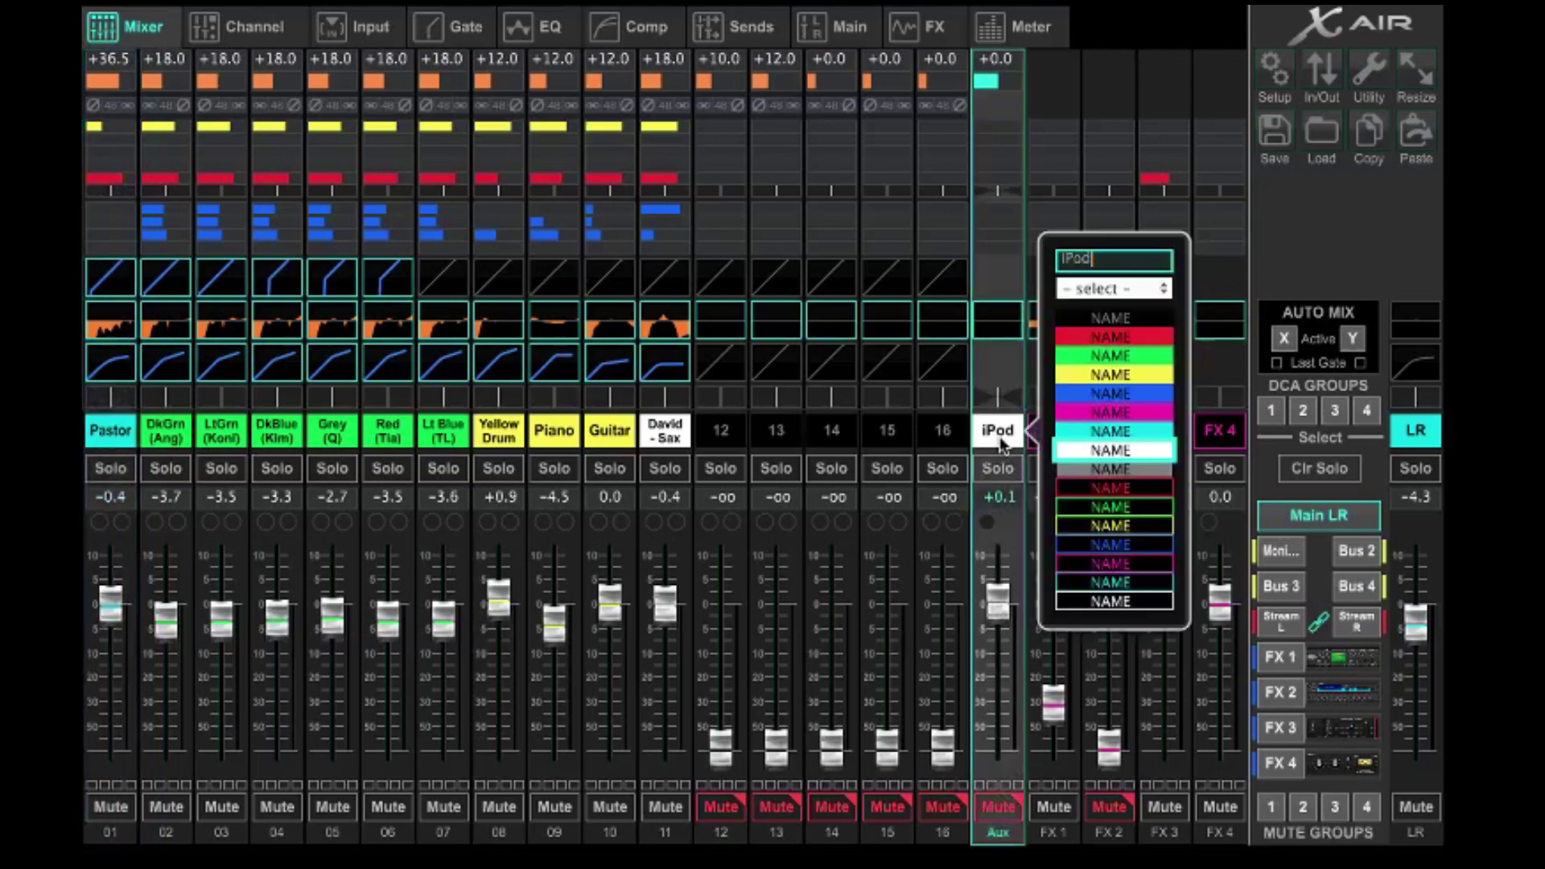
key(BackSpace)
key(BackSpace)
key(BackSpace)
key(BackSpace)
text(STREAM)
click(1115, 340)
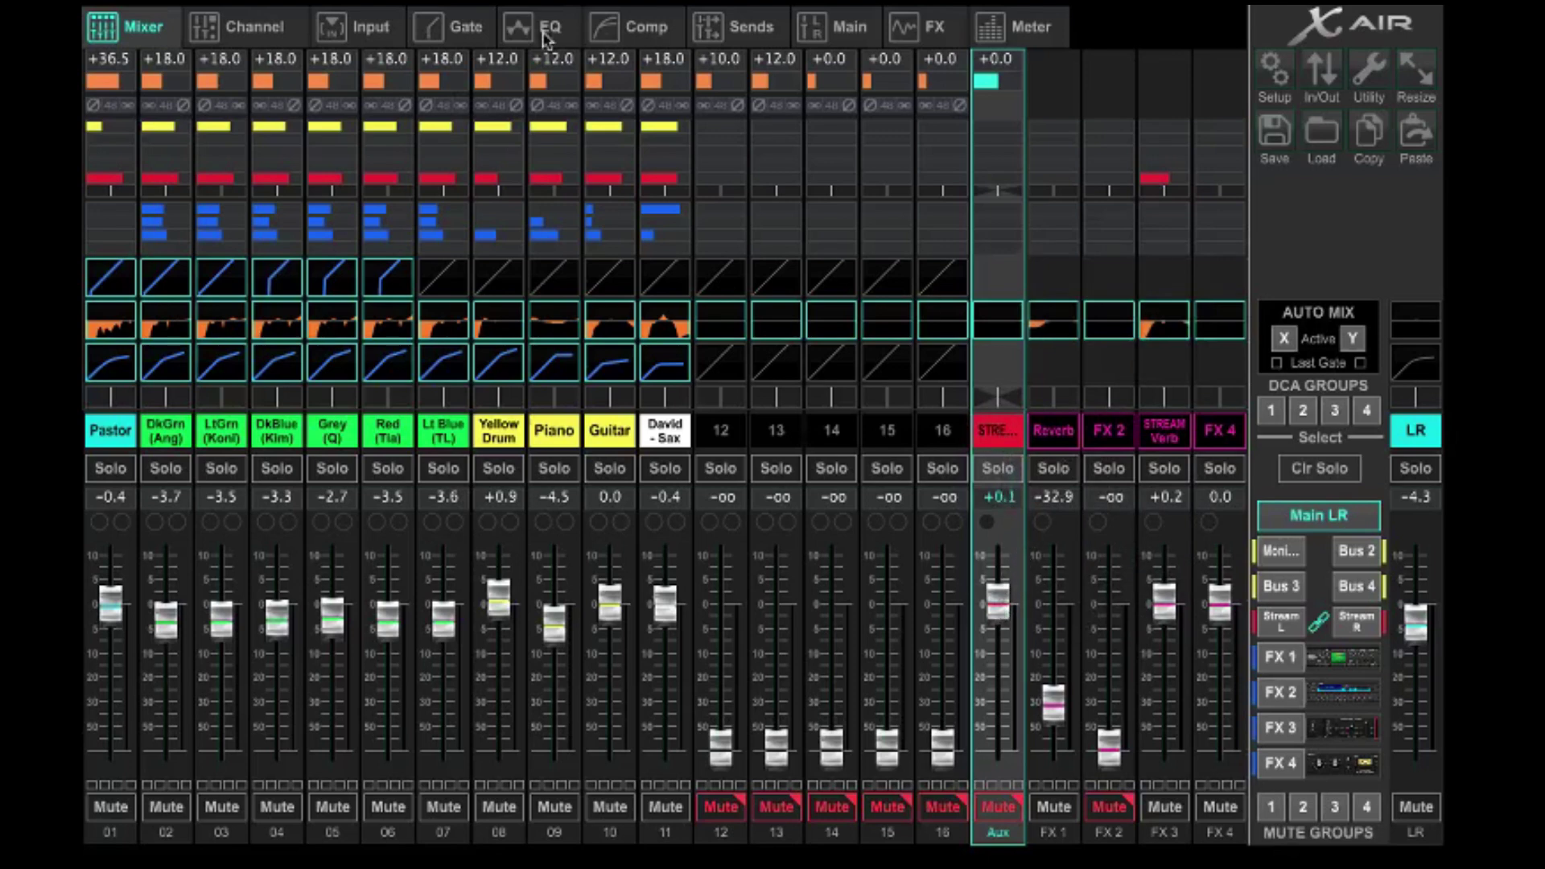
click(254, 30)
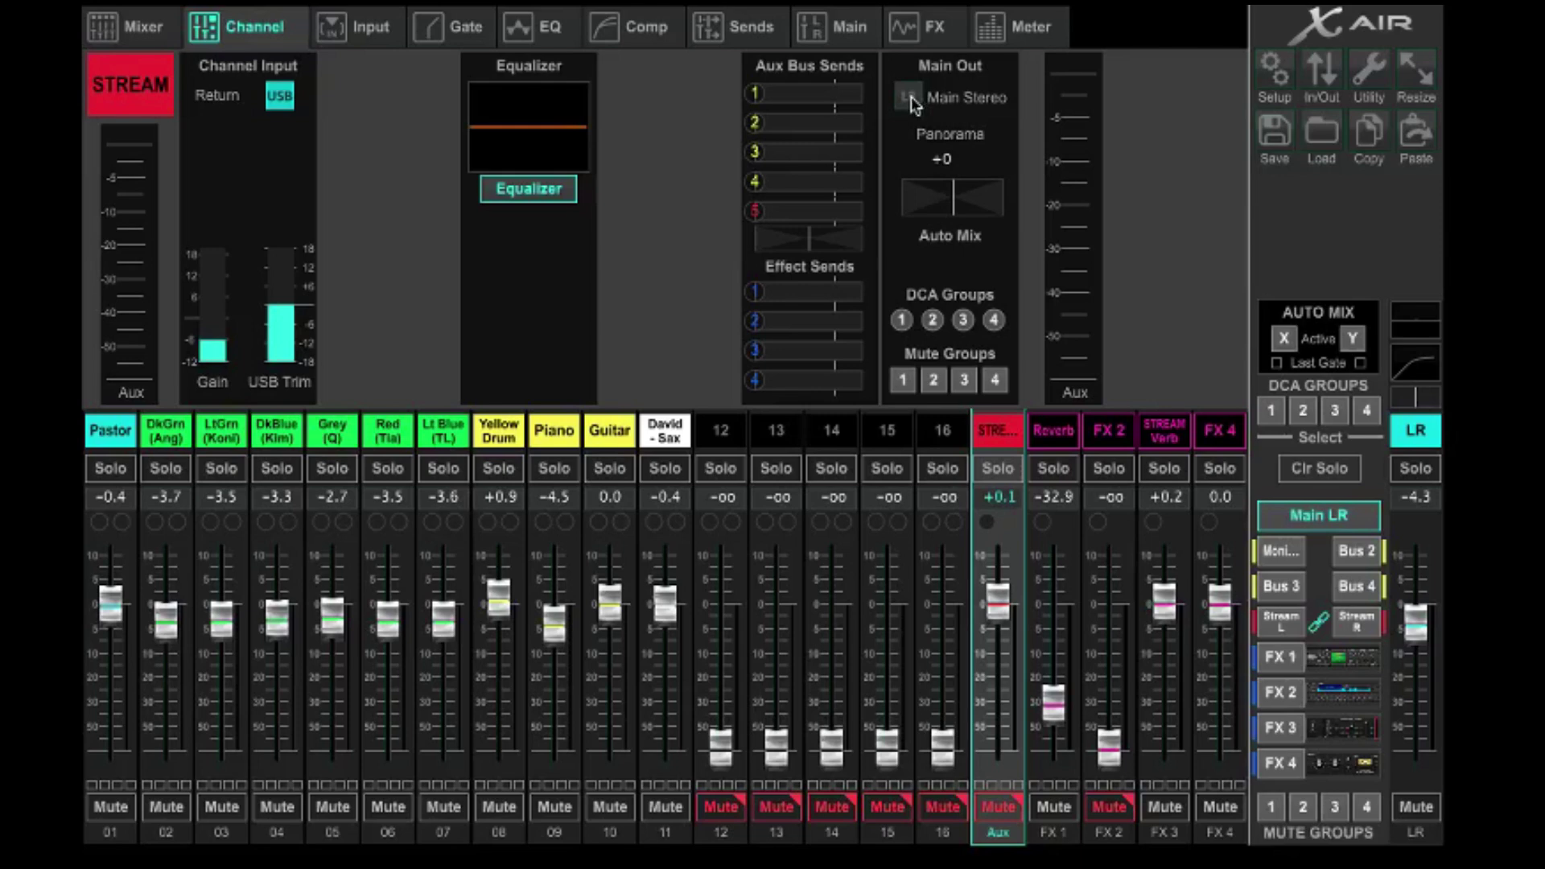
Bring up the In/Out routing window on the USB Sends matrix.
click(1321, 73)
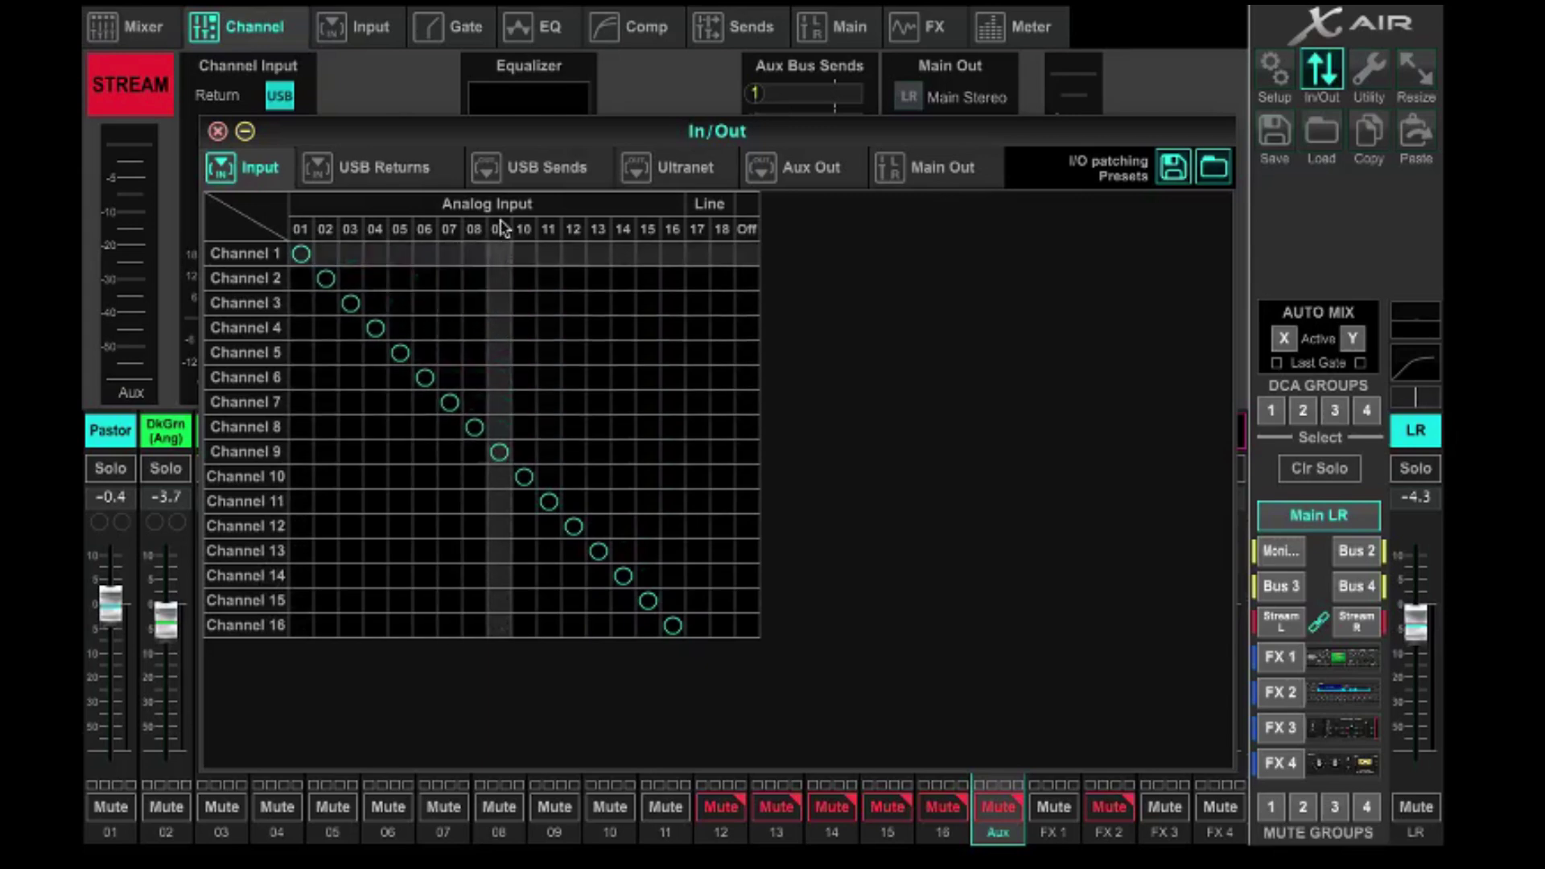
click(537, 178)
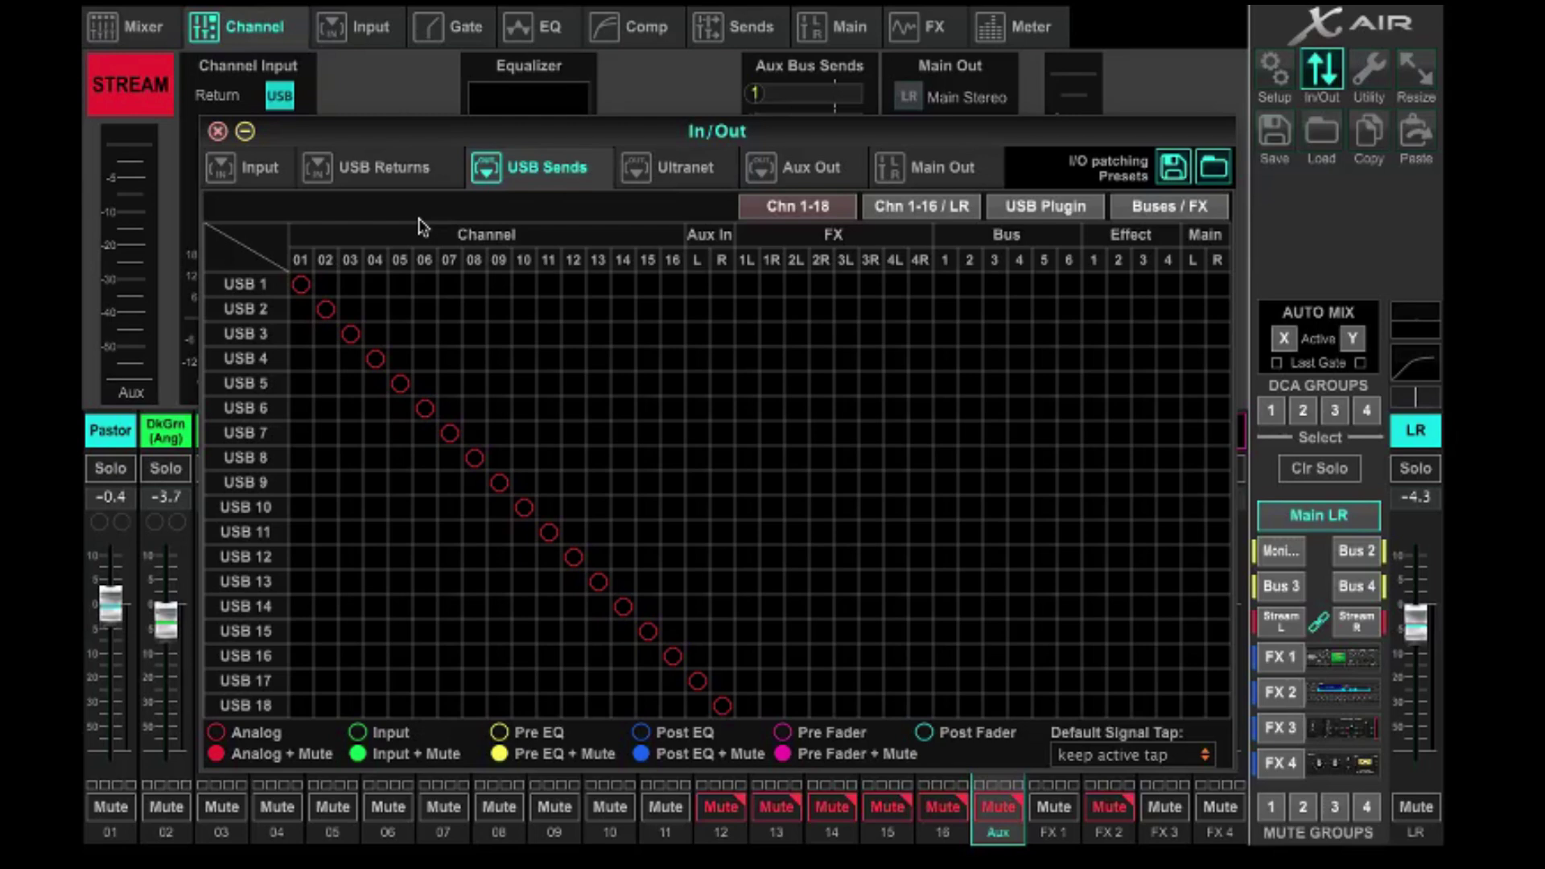
Move the FX4, FX3, FX2 and FX1 returns to USB 17/18.
click(376, 177)
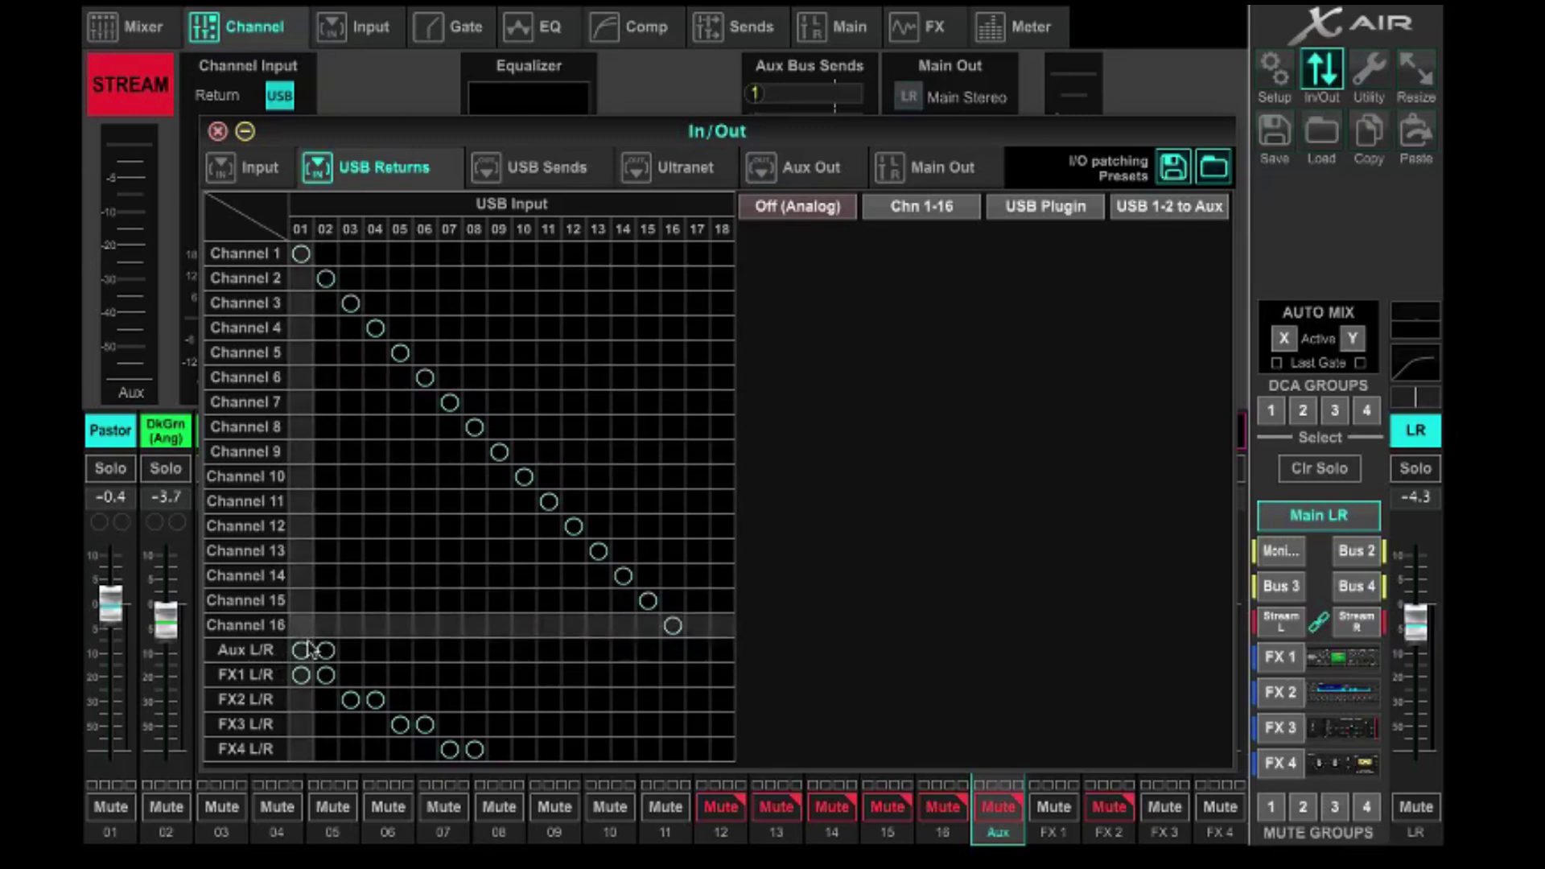
click(697, 748)
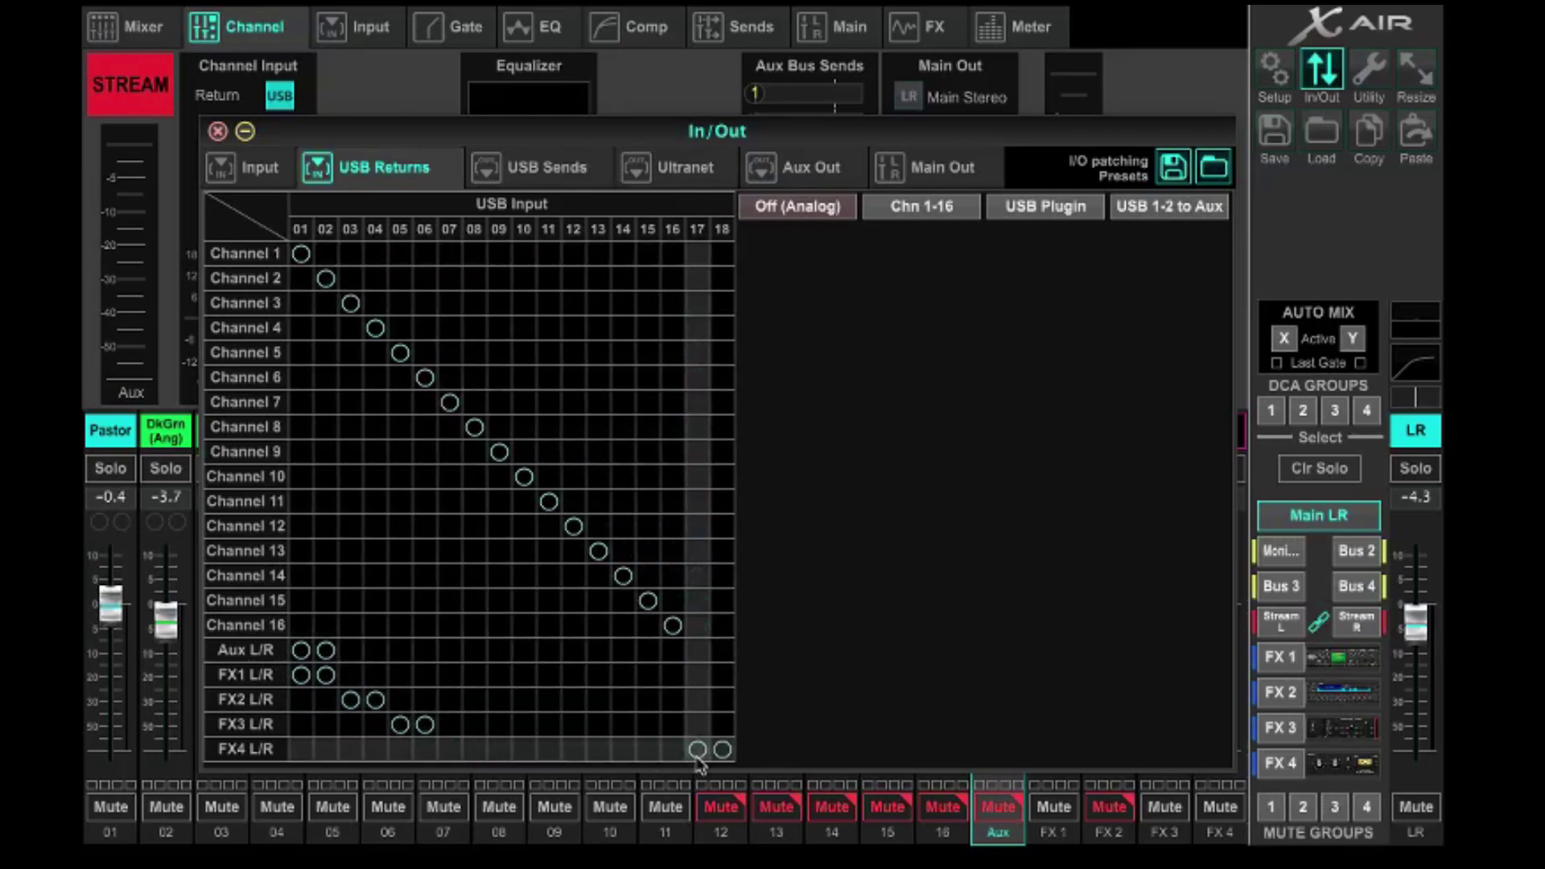
click(697, 725)
click(697, 699)
click(697, 674)
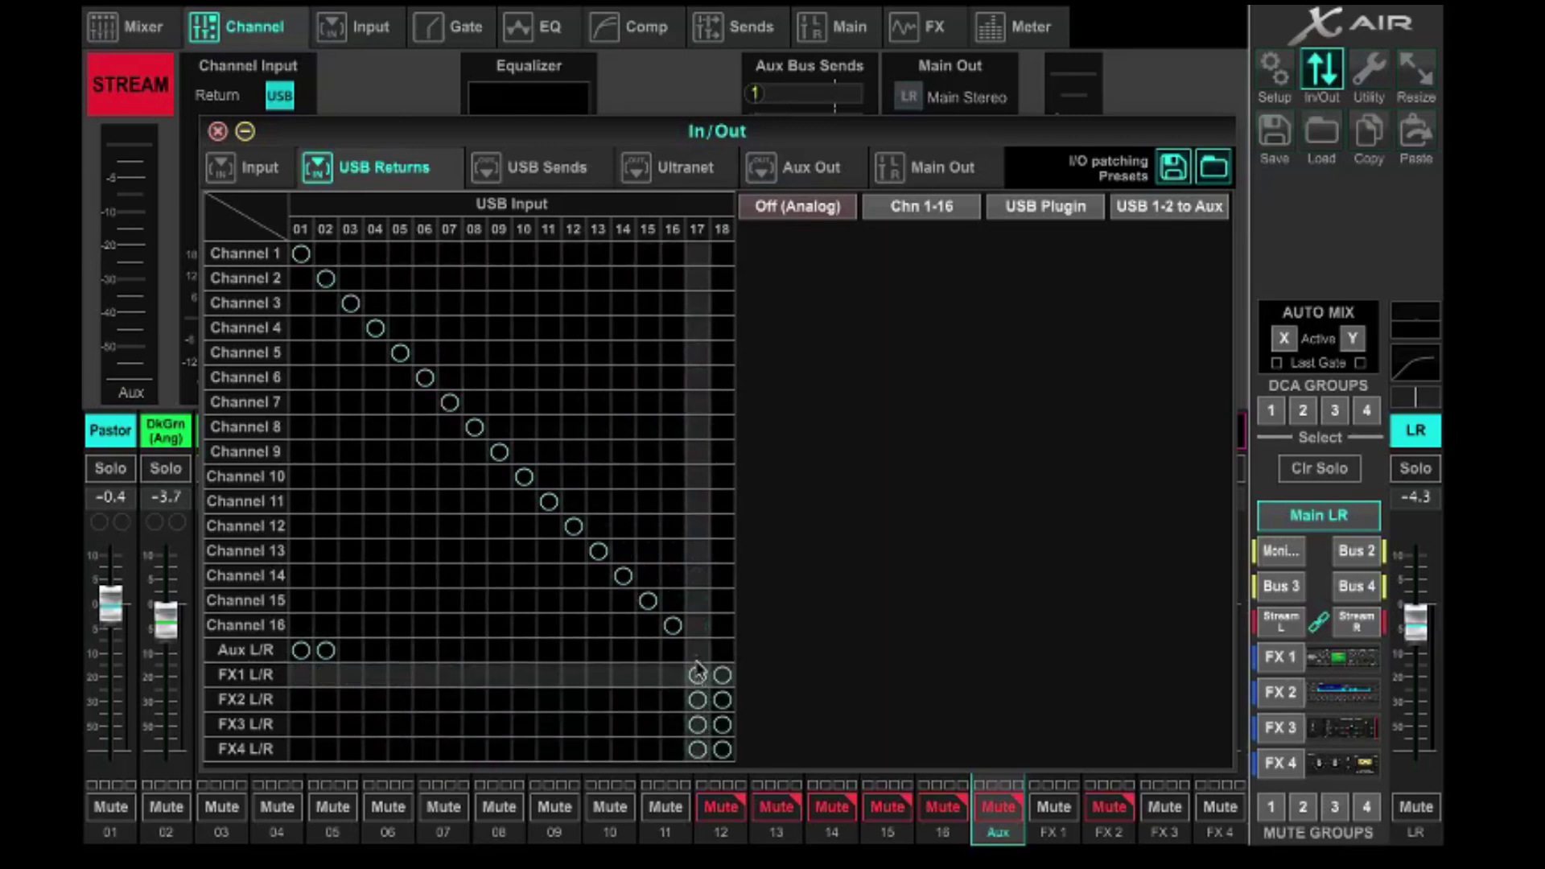
Repatch channels 16 down to 9 to USB return 17.
click(697, 625)
click(697, 600)
click(697, 577)
click(697, 551)
click(697, 526)
click(697, 502)
click(697, 477)
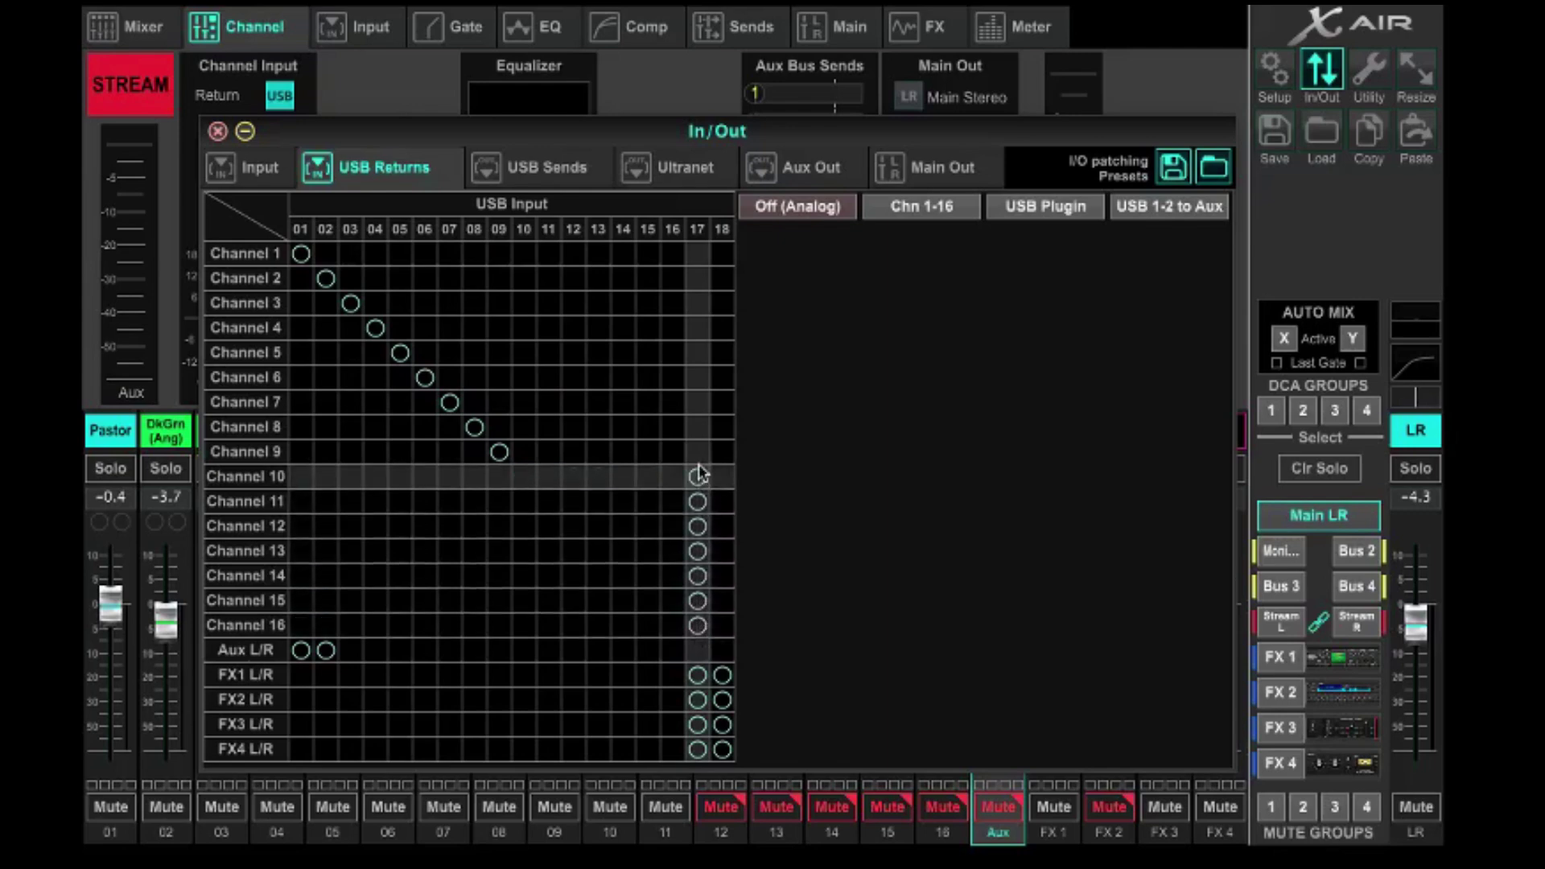
click(697, 451)
Repatch channels 8 down to 1 to USB return 17 and close the routing window.
click(697, 427)
click(697, 401)
click(697, 377)
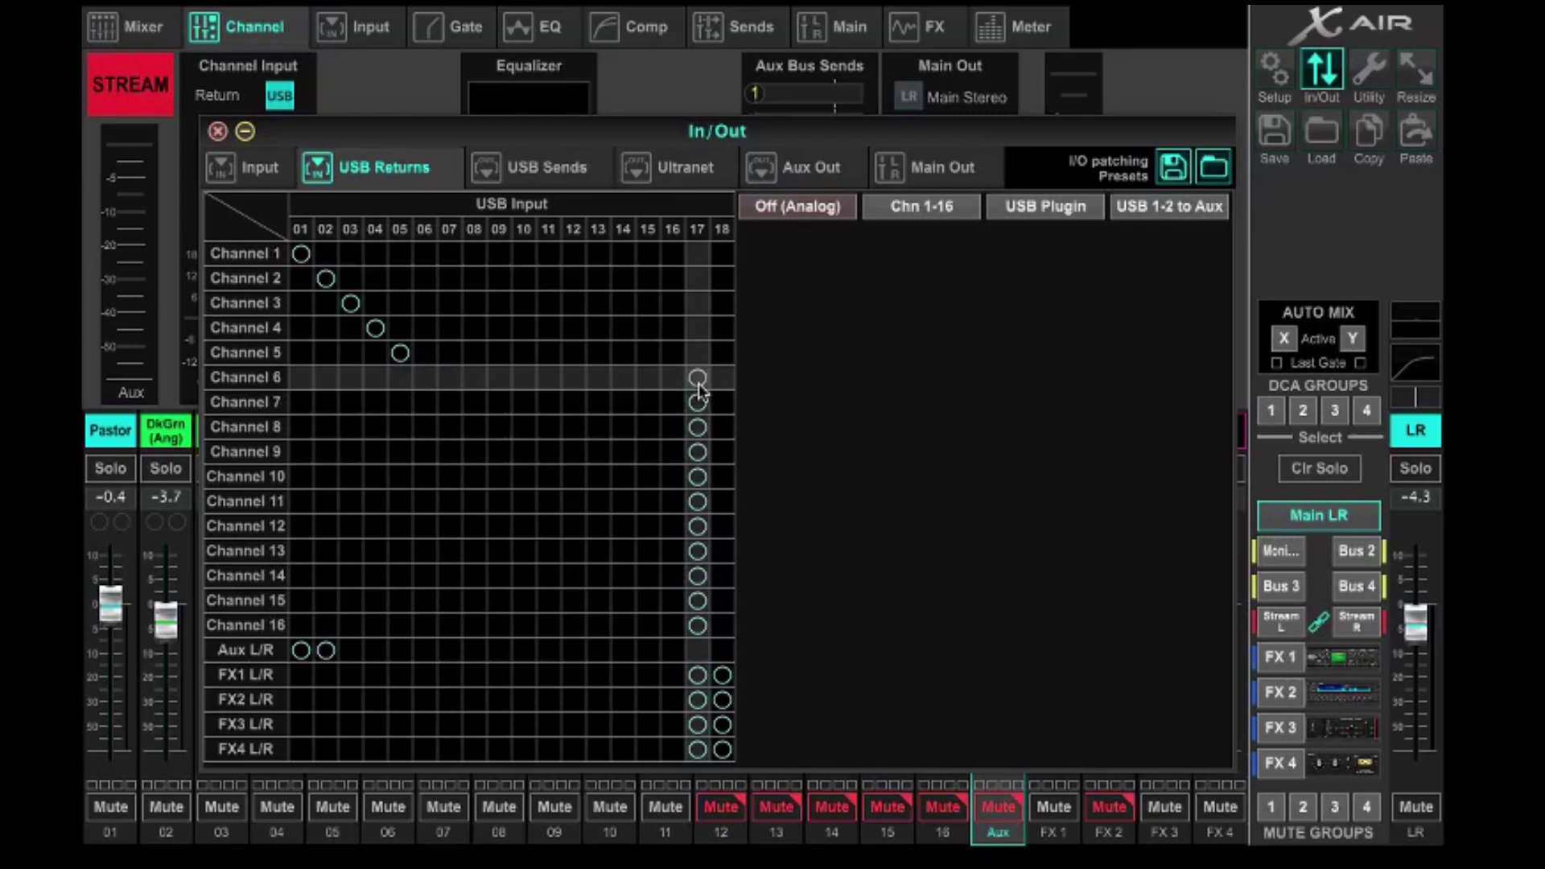
click(696, 352)
click(696, 327)
click(697, 303)
click(697, 278)
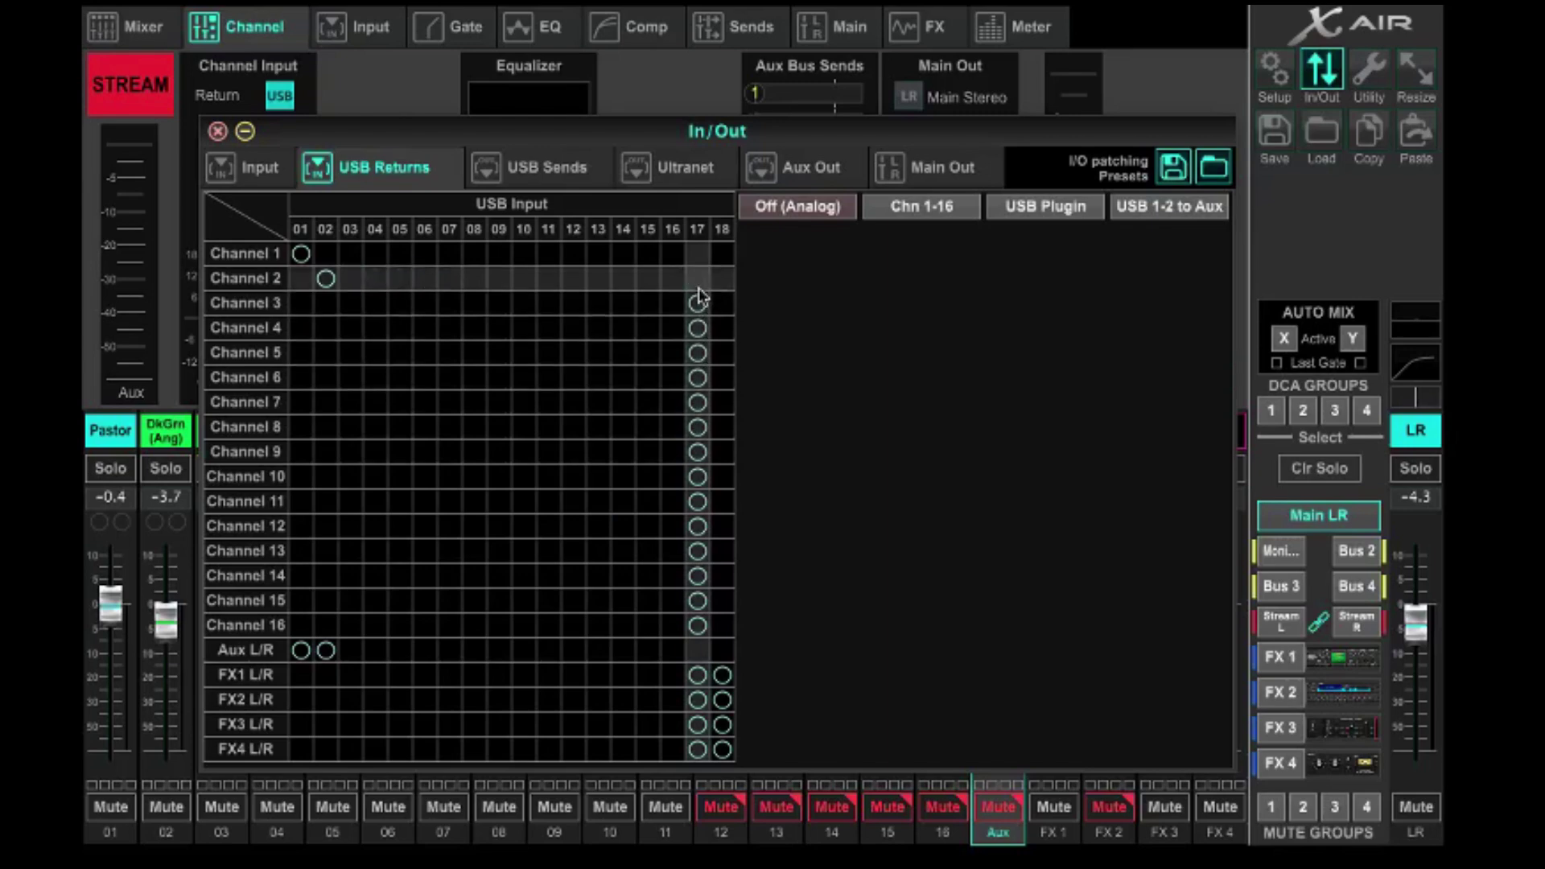
click(697, 253)
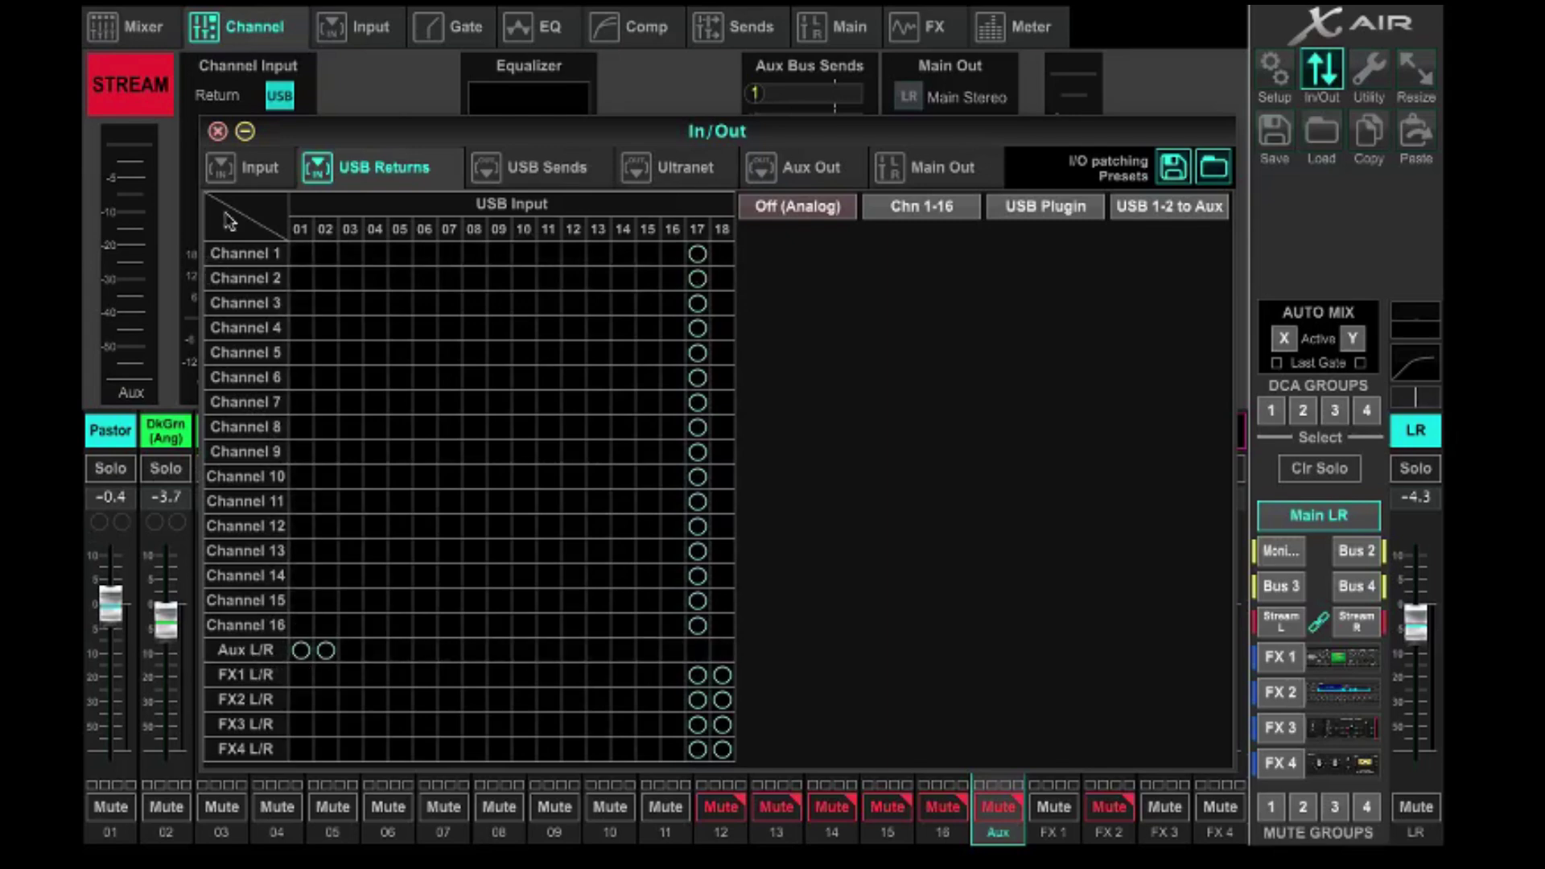
click(221, 135)
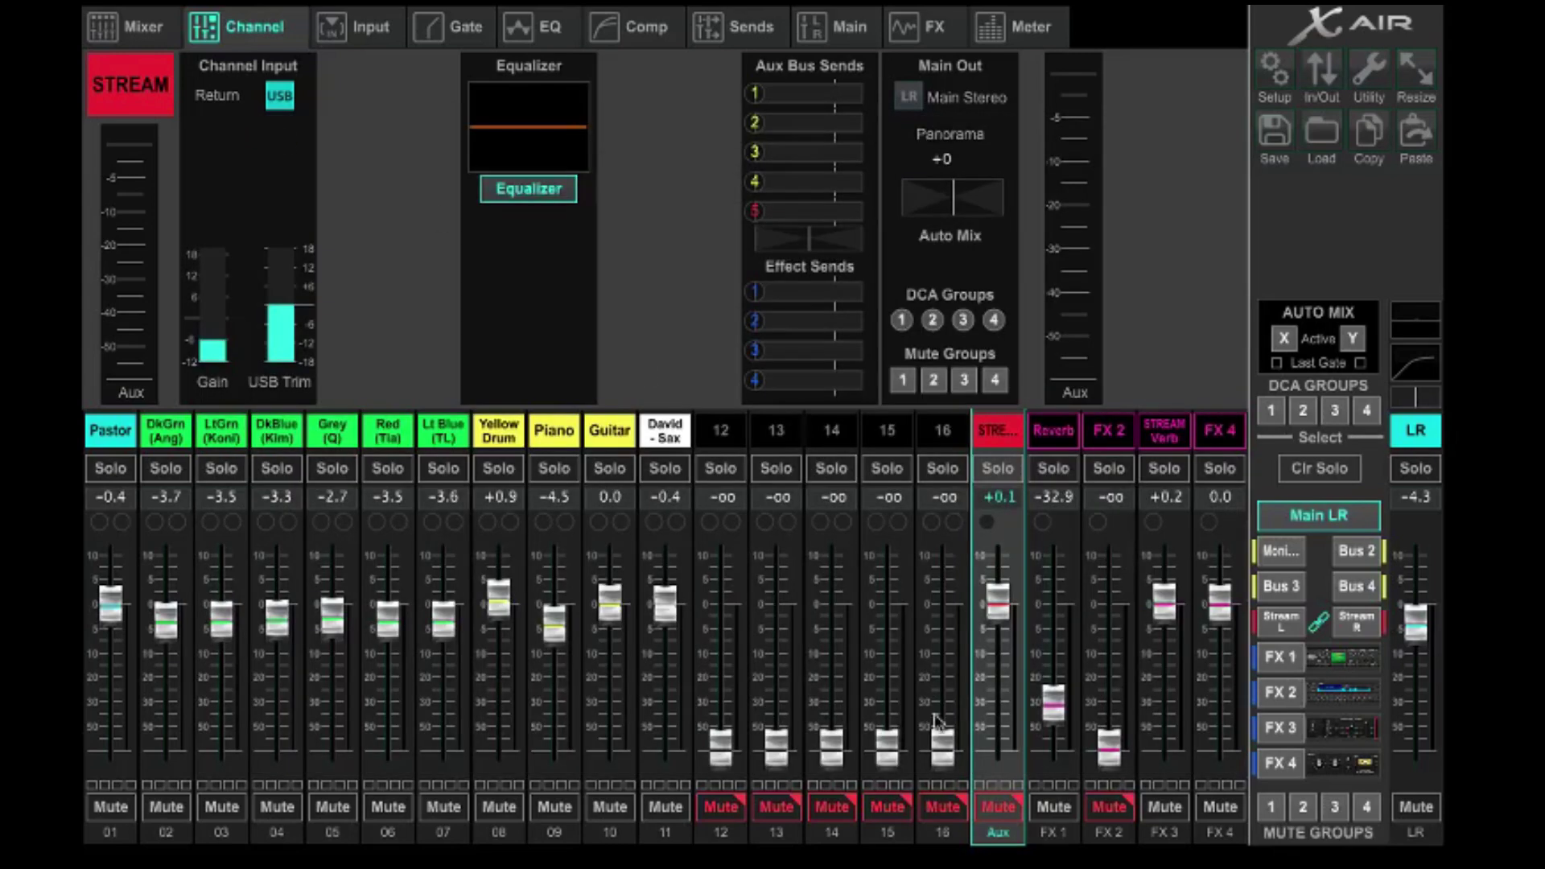
Unmute the STREAM Aux channel and reopen the routing window on the aux output matrix.
click(1001, 808)
click(1310, 100)
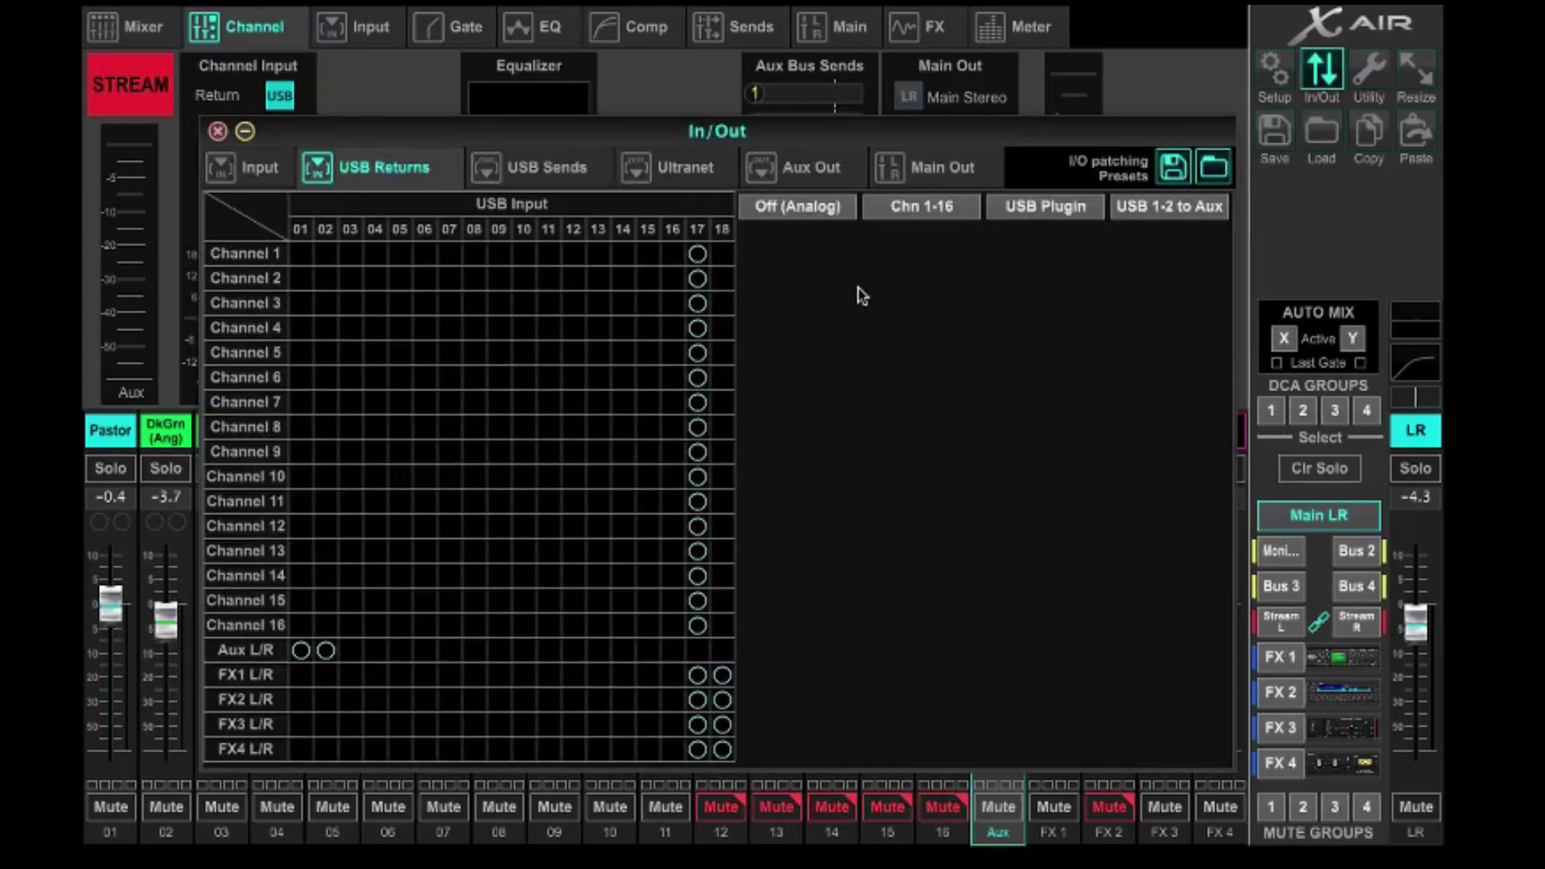
click(808, 178)
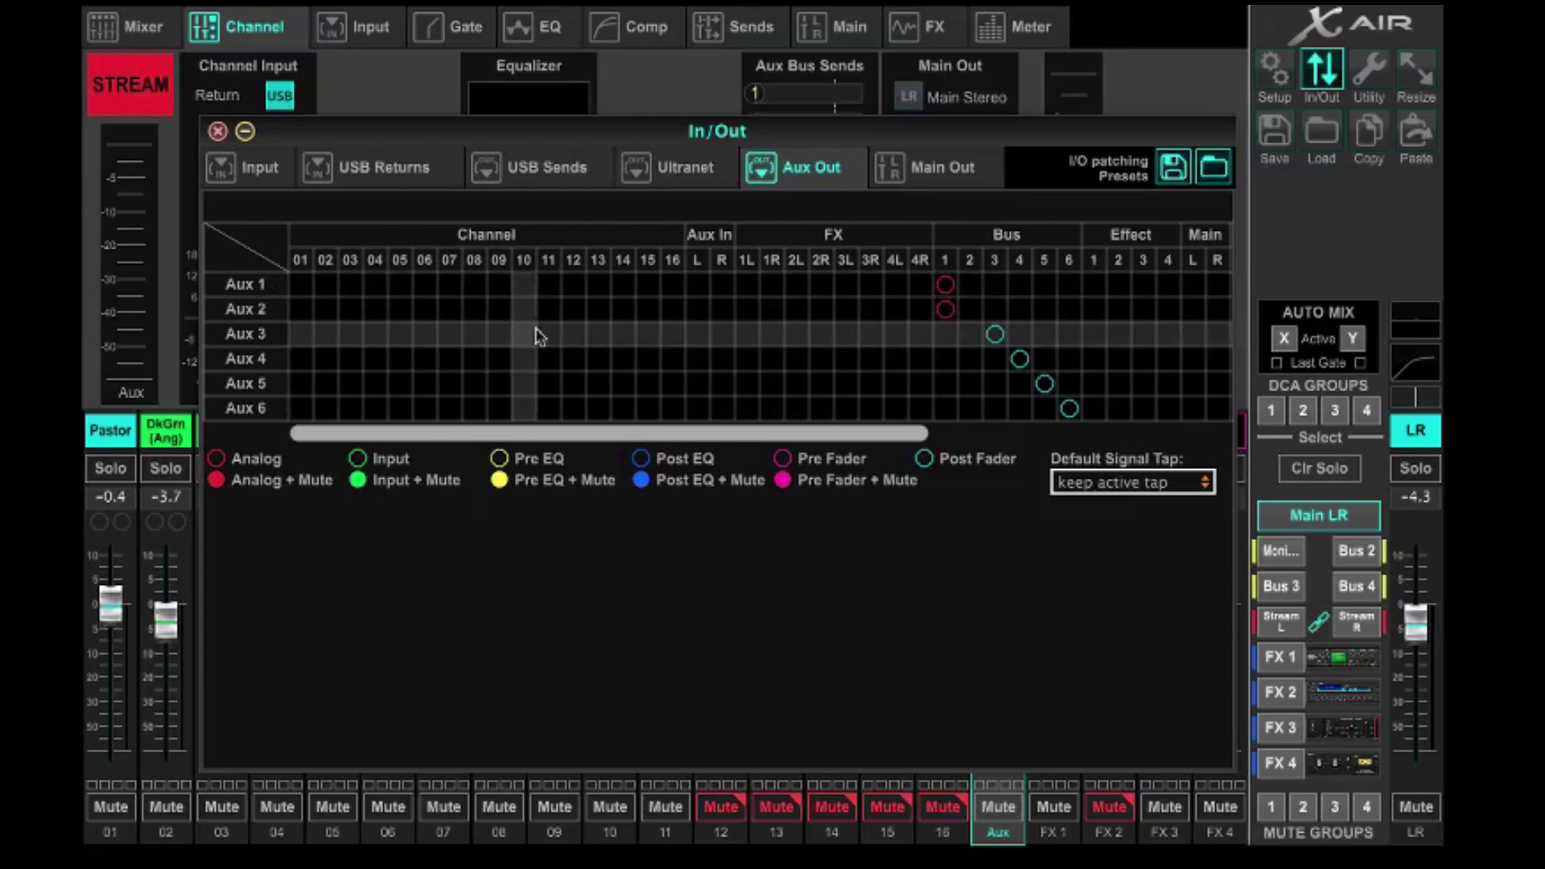
Feed Aux 1 from Aux In L and Aux 2 from Aux In R, both tapped Post Fader.
click(698, 293)
click(725, 320)
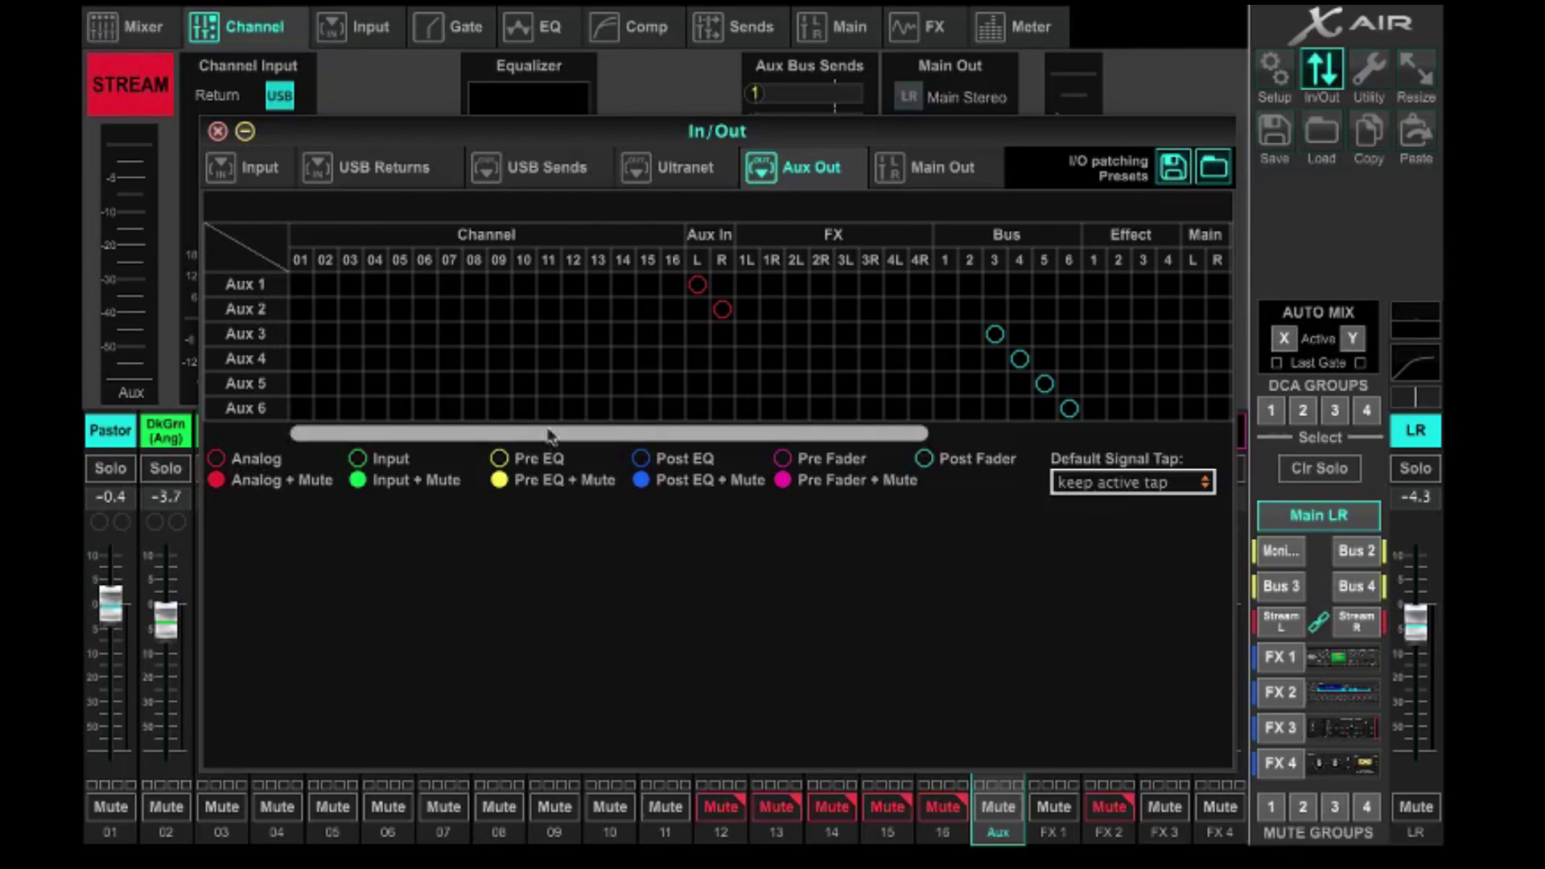
click(699, 288)
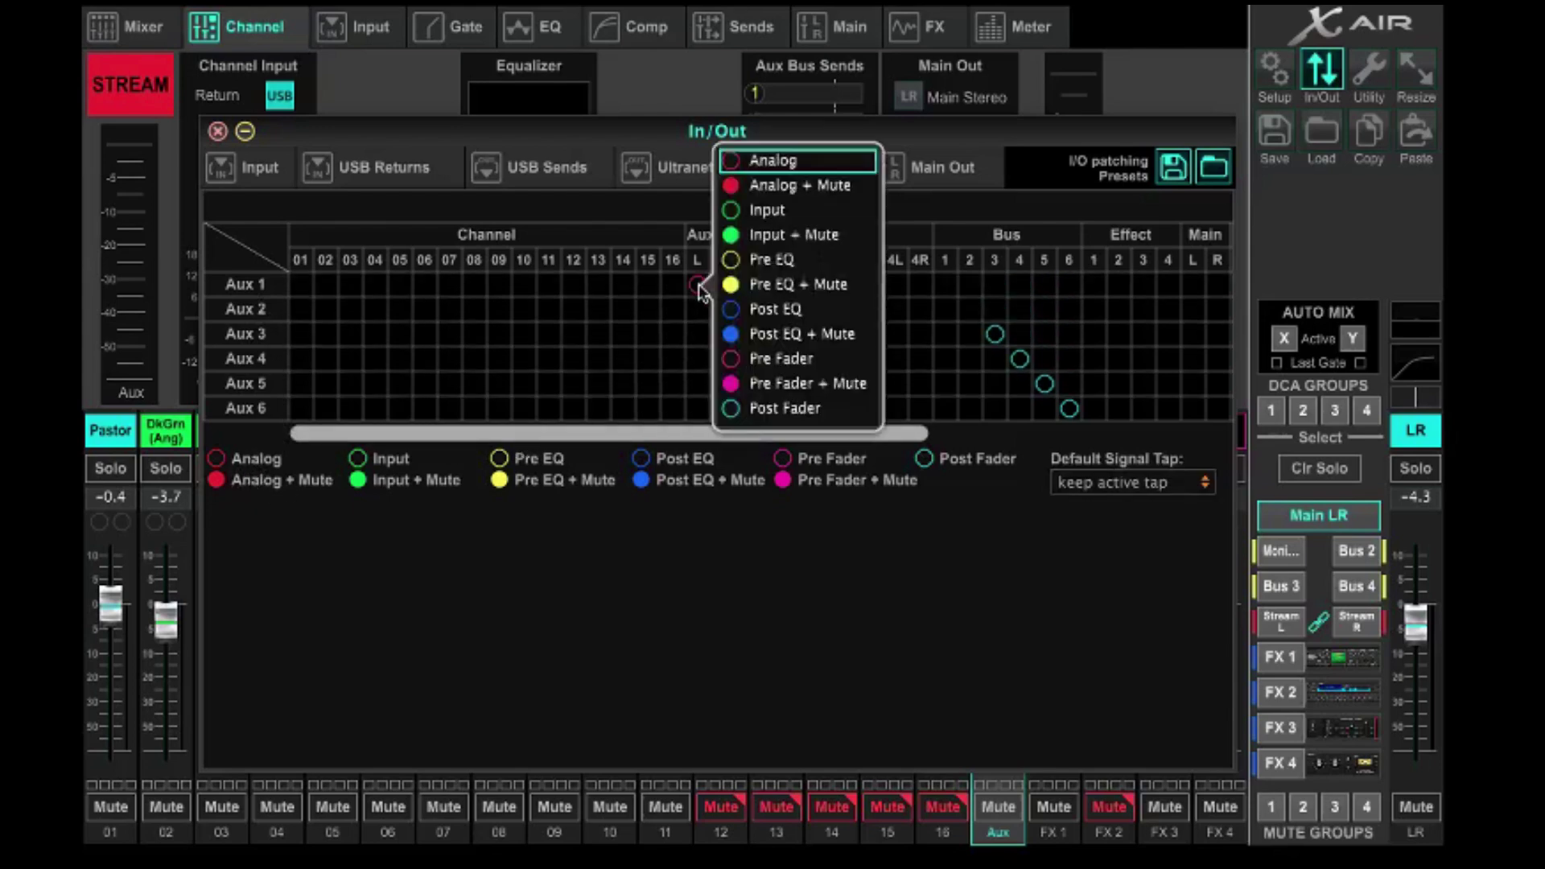
click(770, 408)
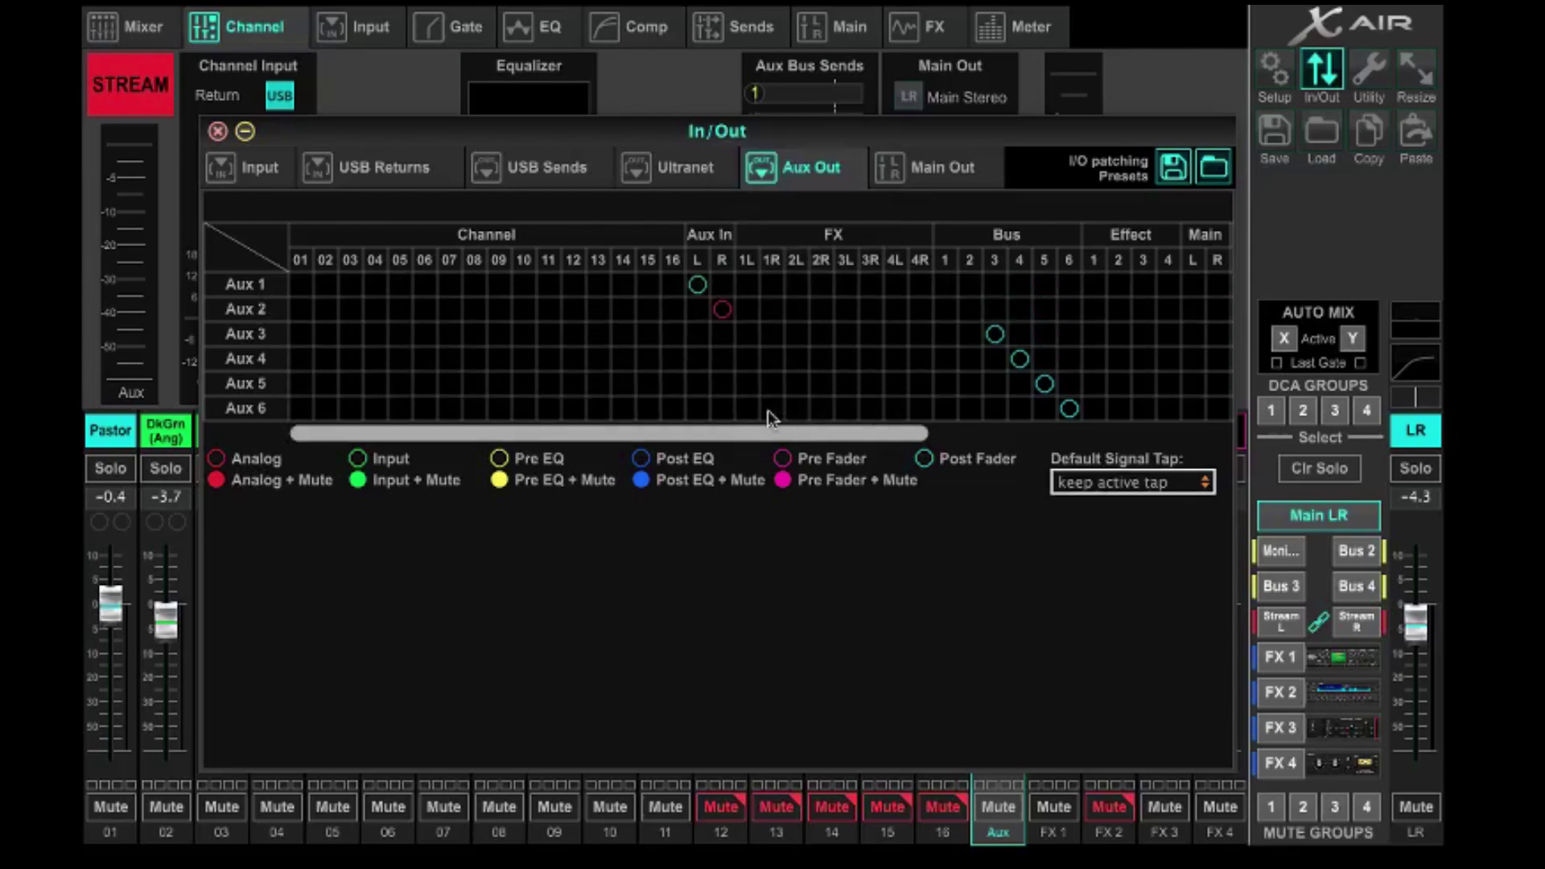
click(723, 312)
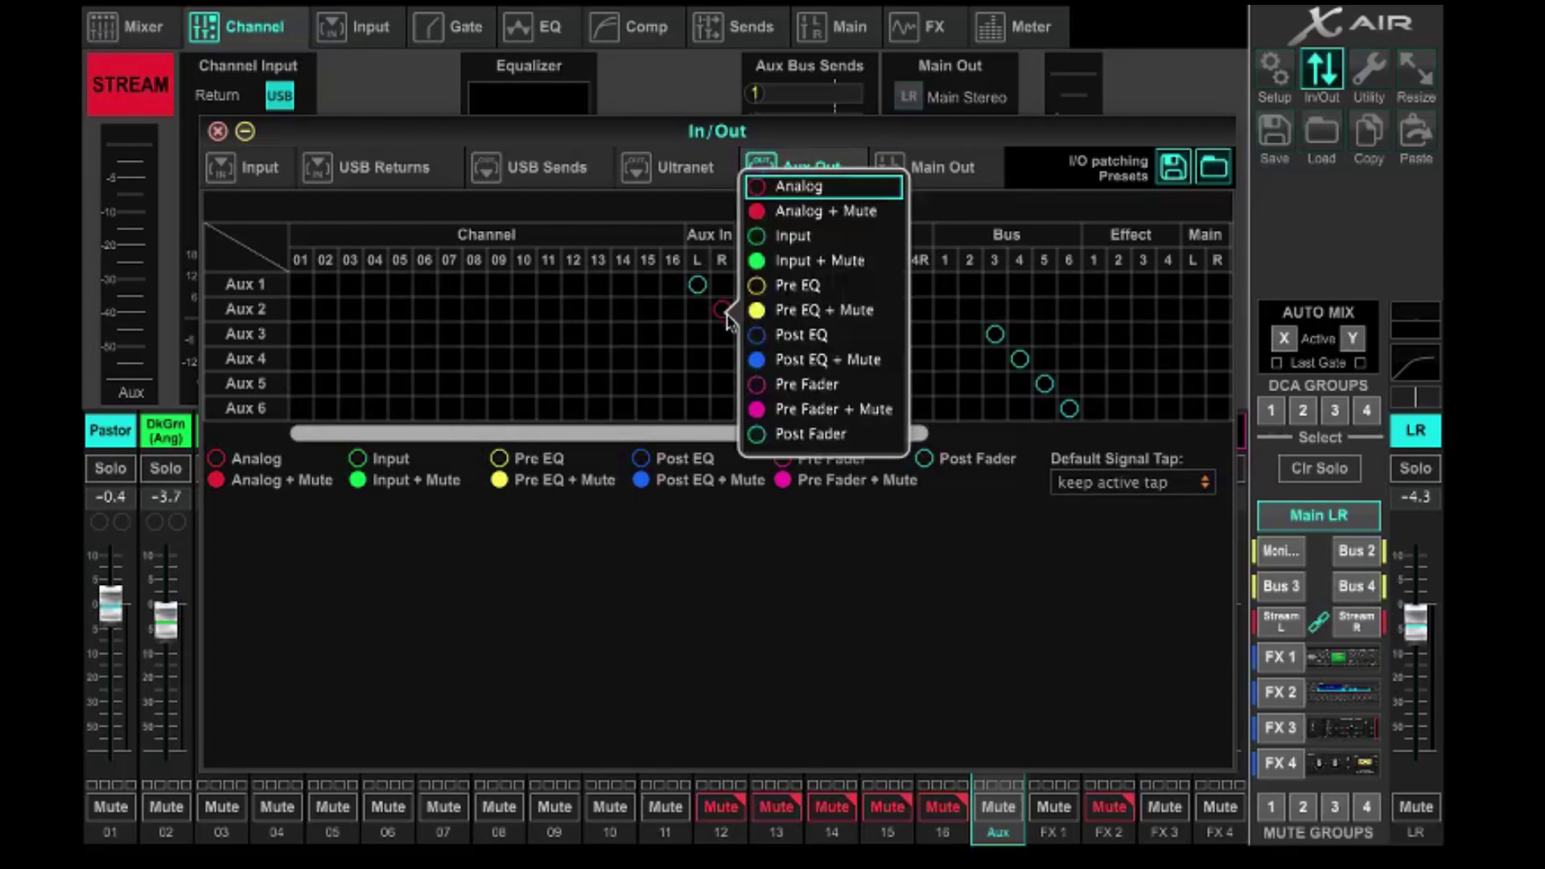
click(810, 442)
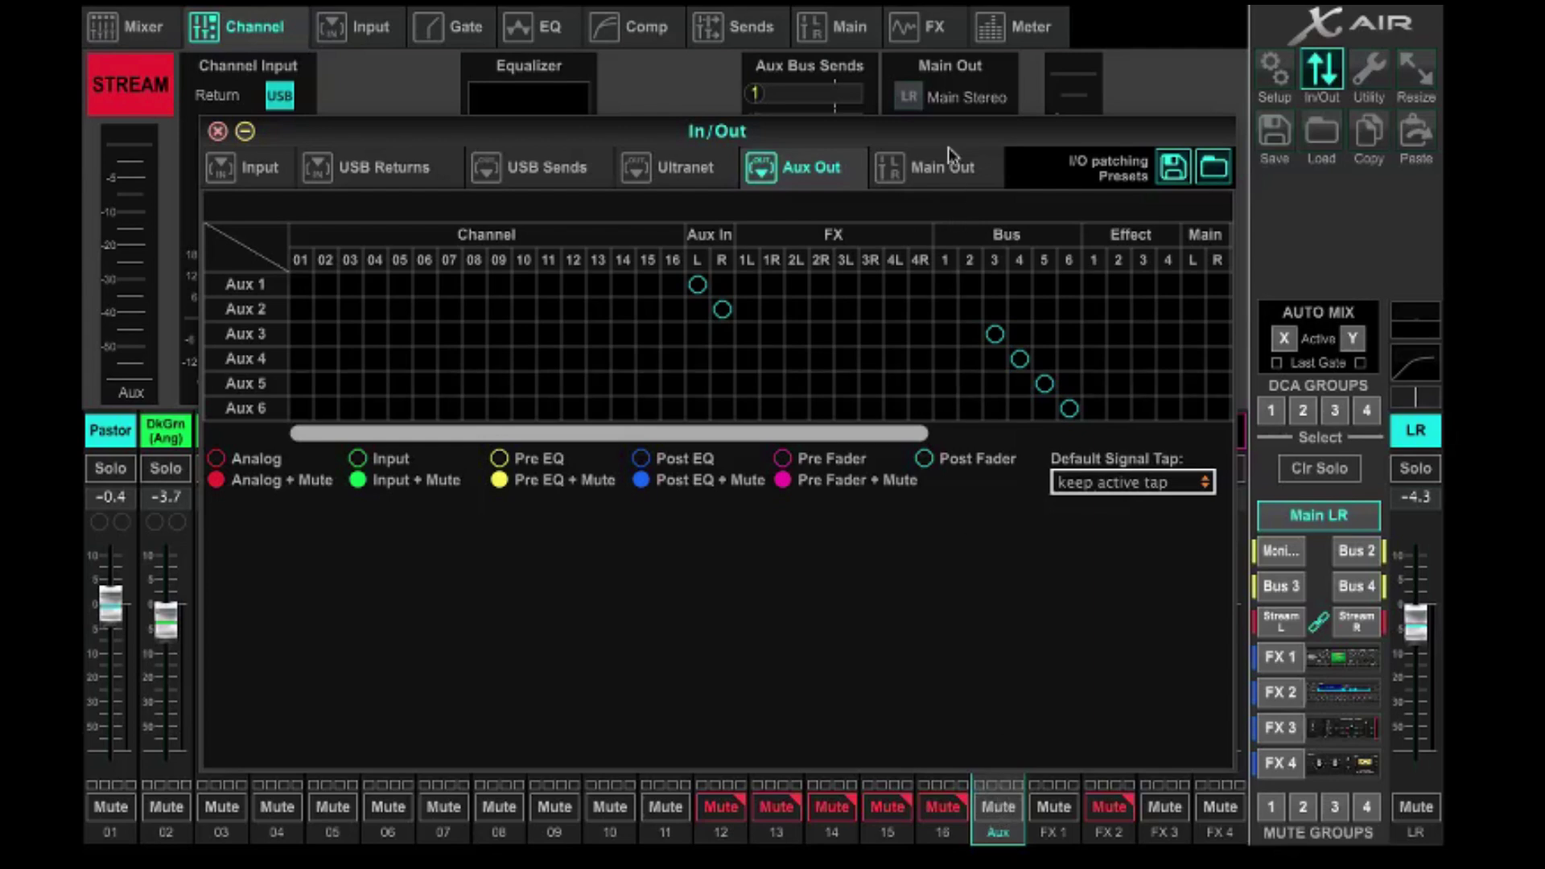
Nudge the STREAM fader down slightly while the routing window is moved aside.
drag(948, 133, 655, 125)
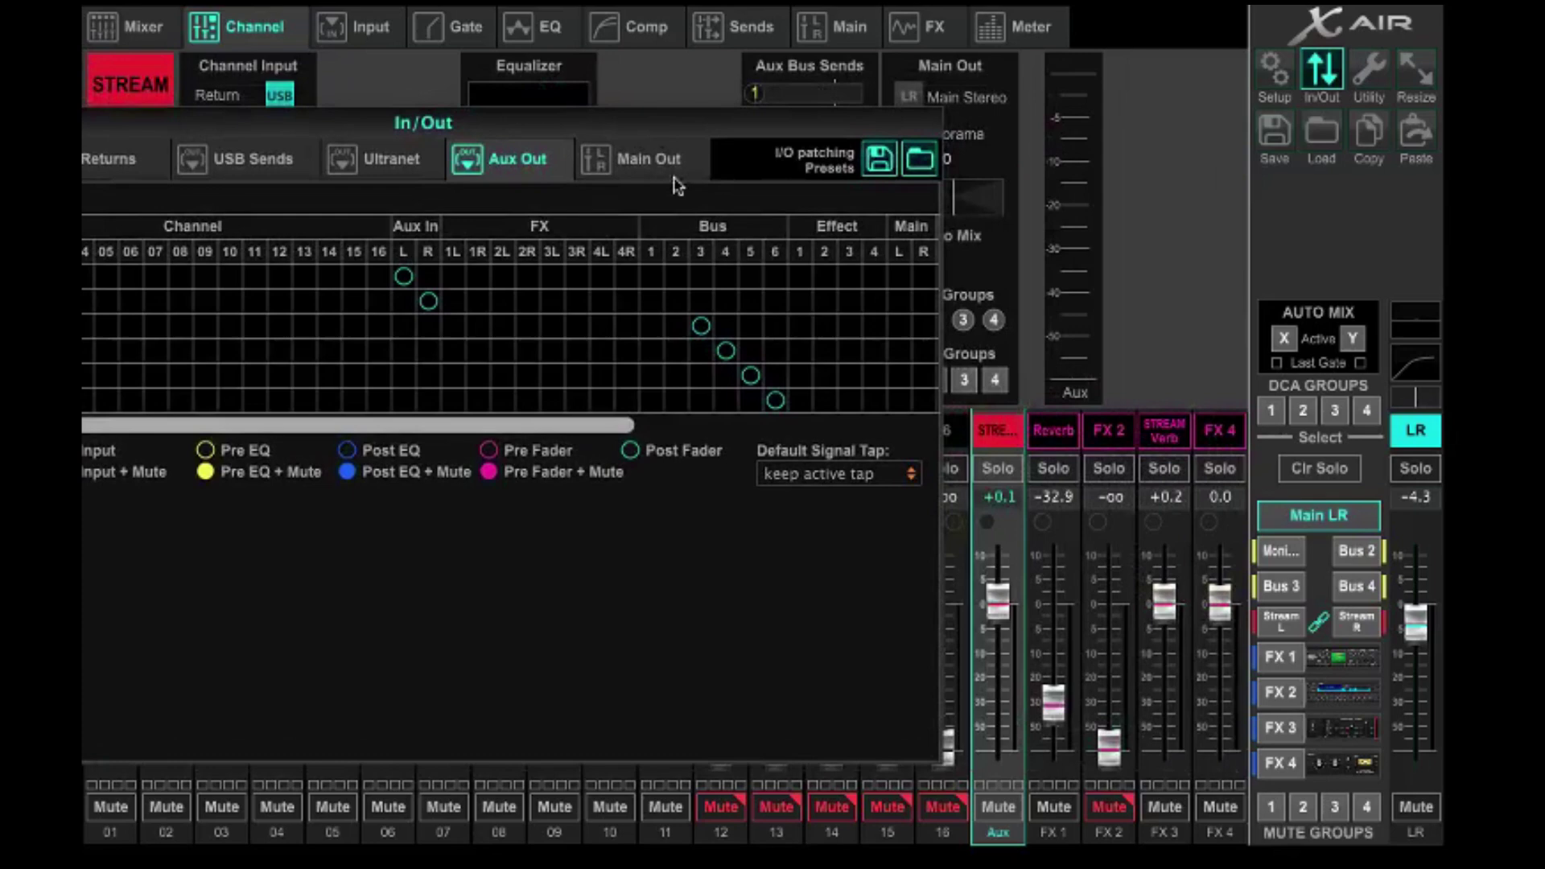
drag(1000, 607, 999, 608)
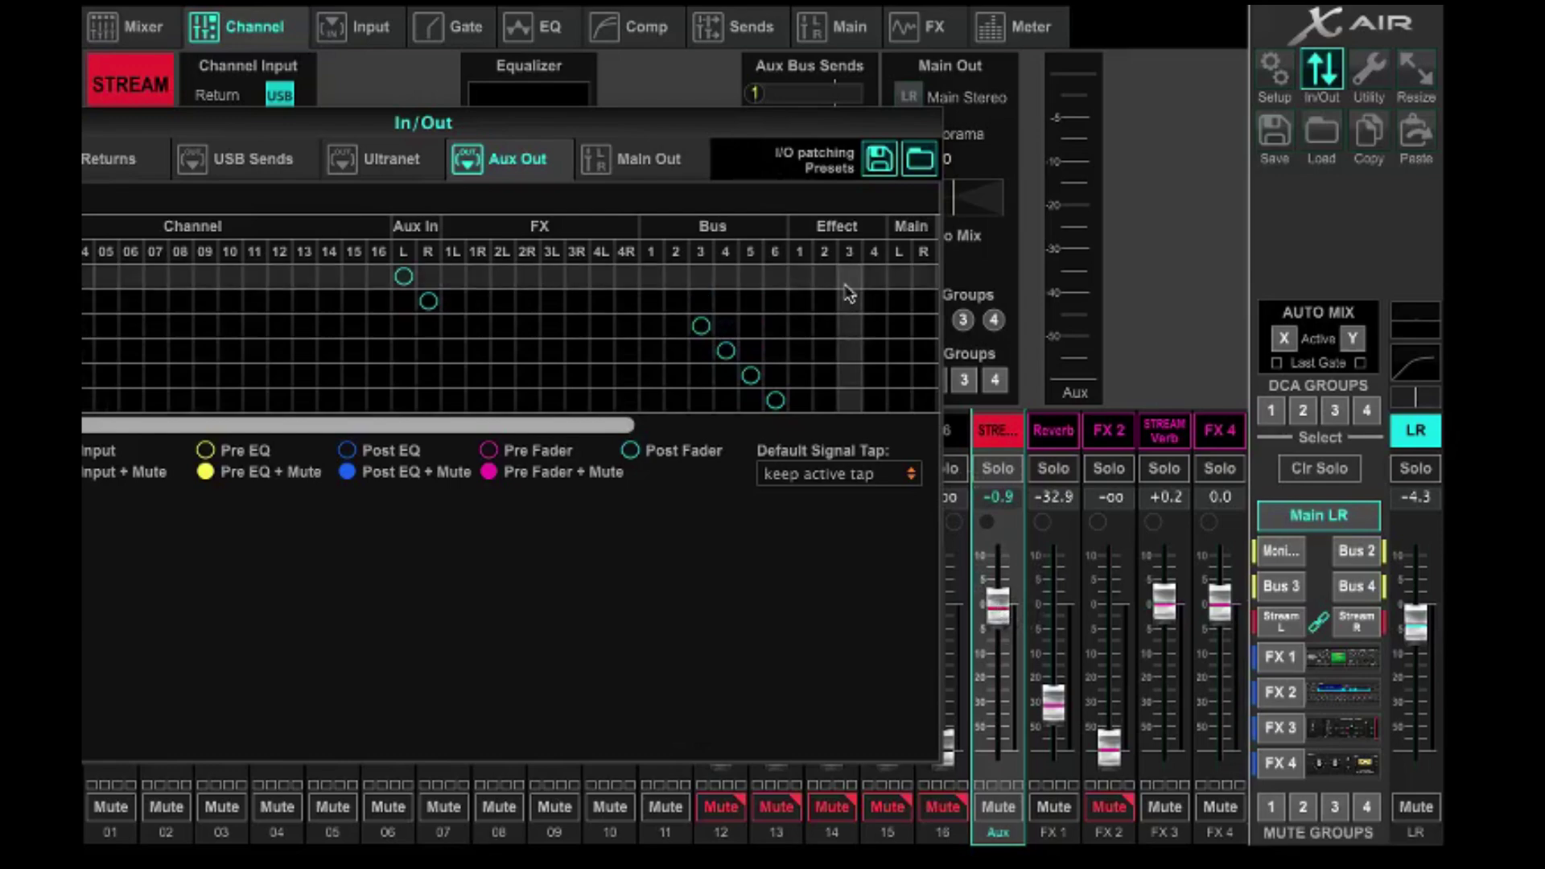
drag(732, 117, 988, 97)
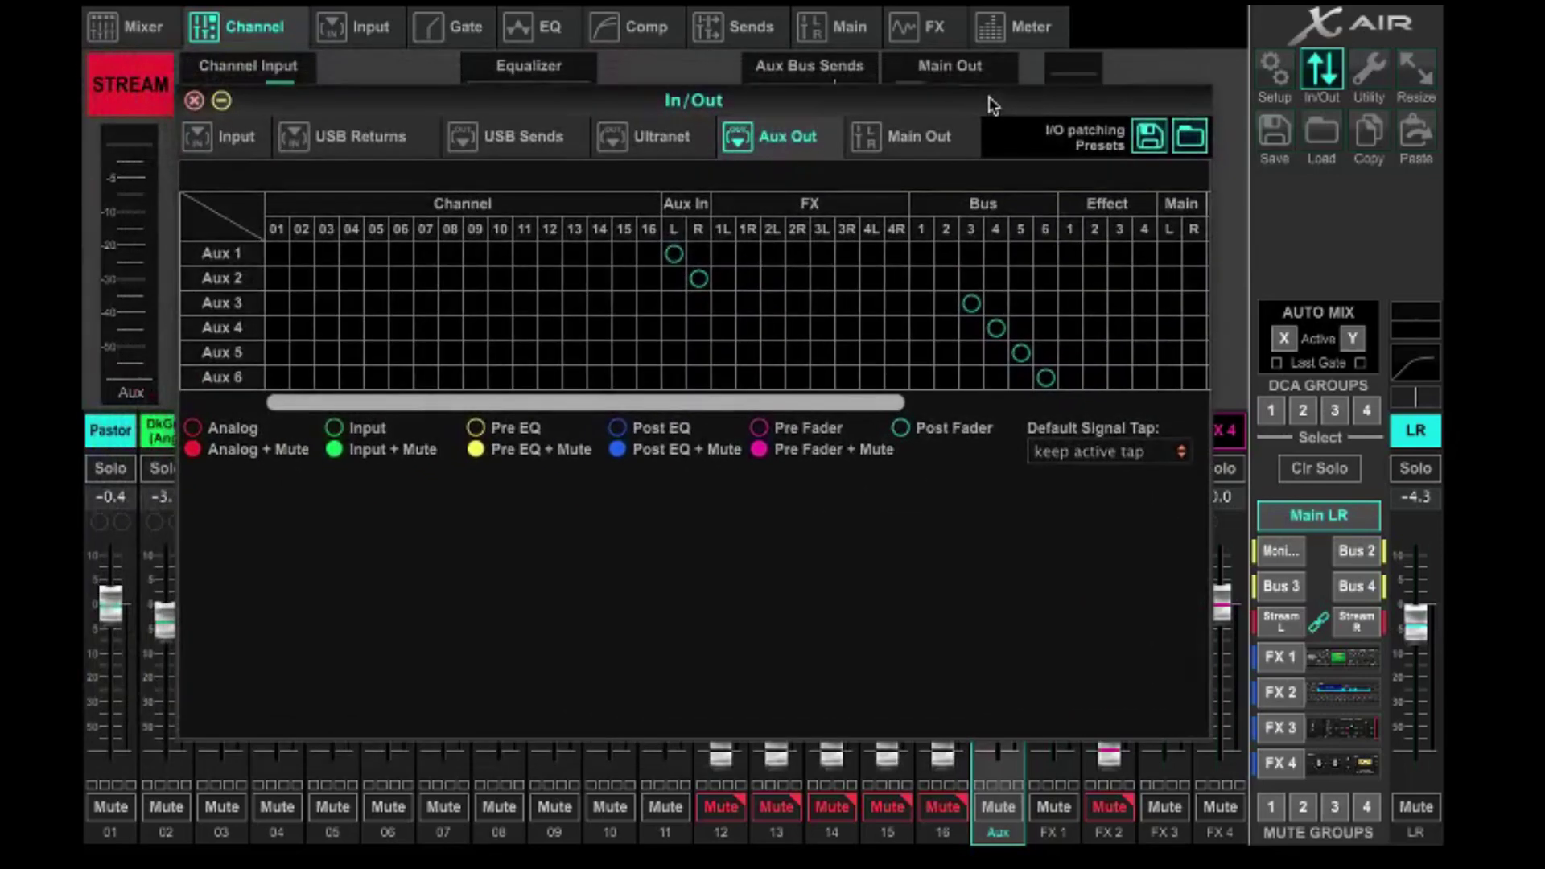
Switch the Aux 1 and Aux 2 taps to Pre Fader, then set the STREAM fader to +0.3 dB.
click(675, 254)
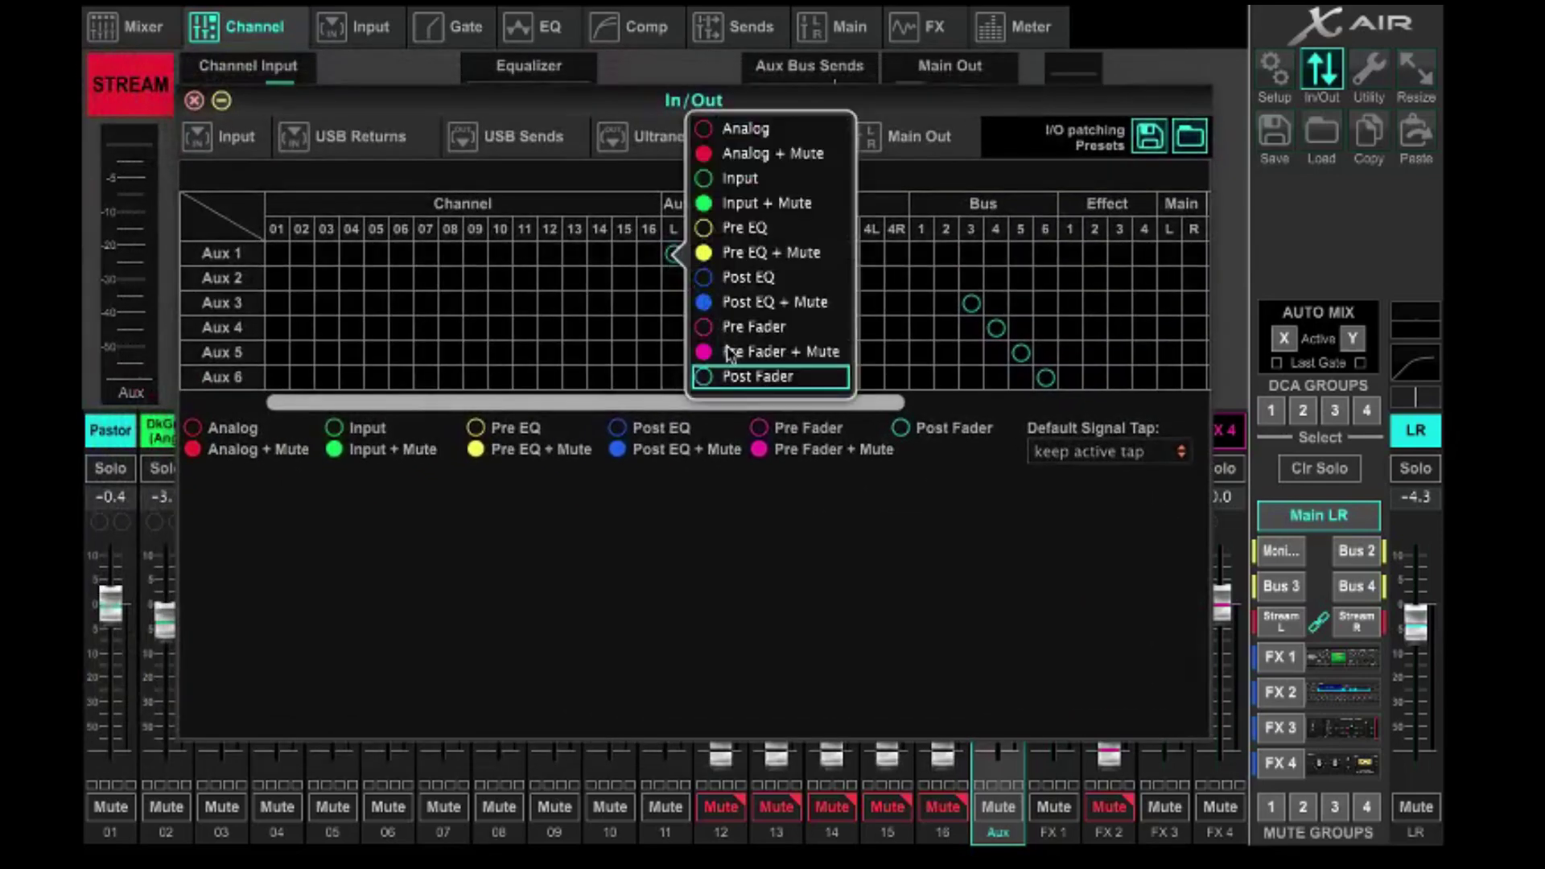
click(749, 328)
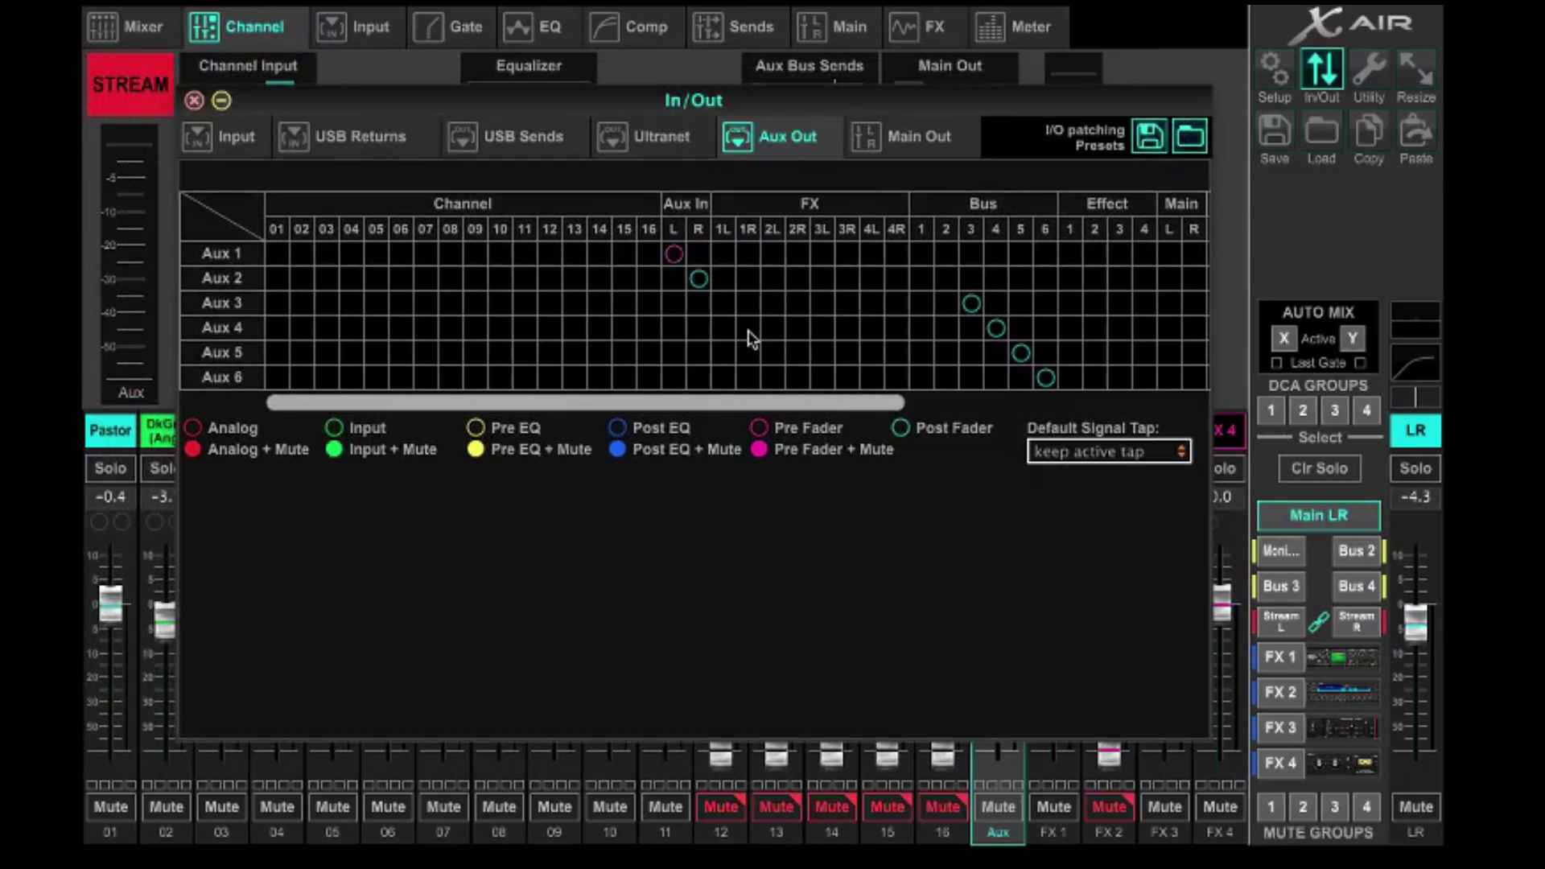
click(698, 278)
click(765, 360)
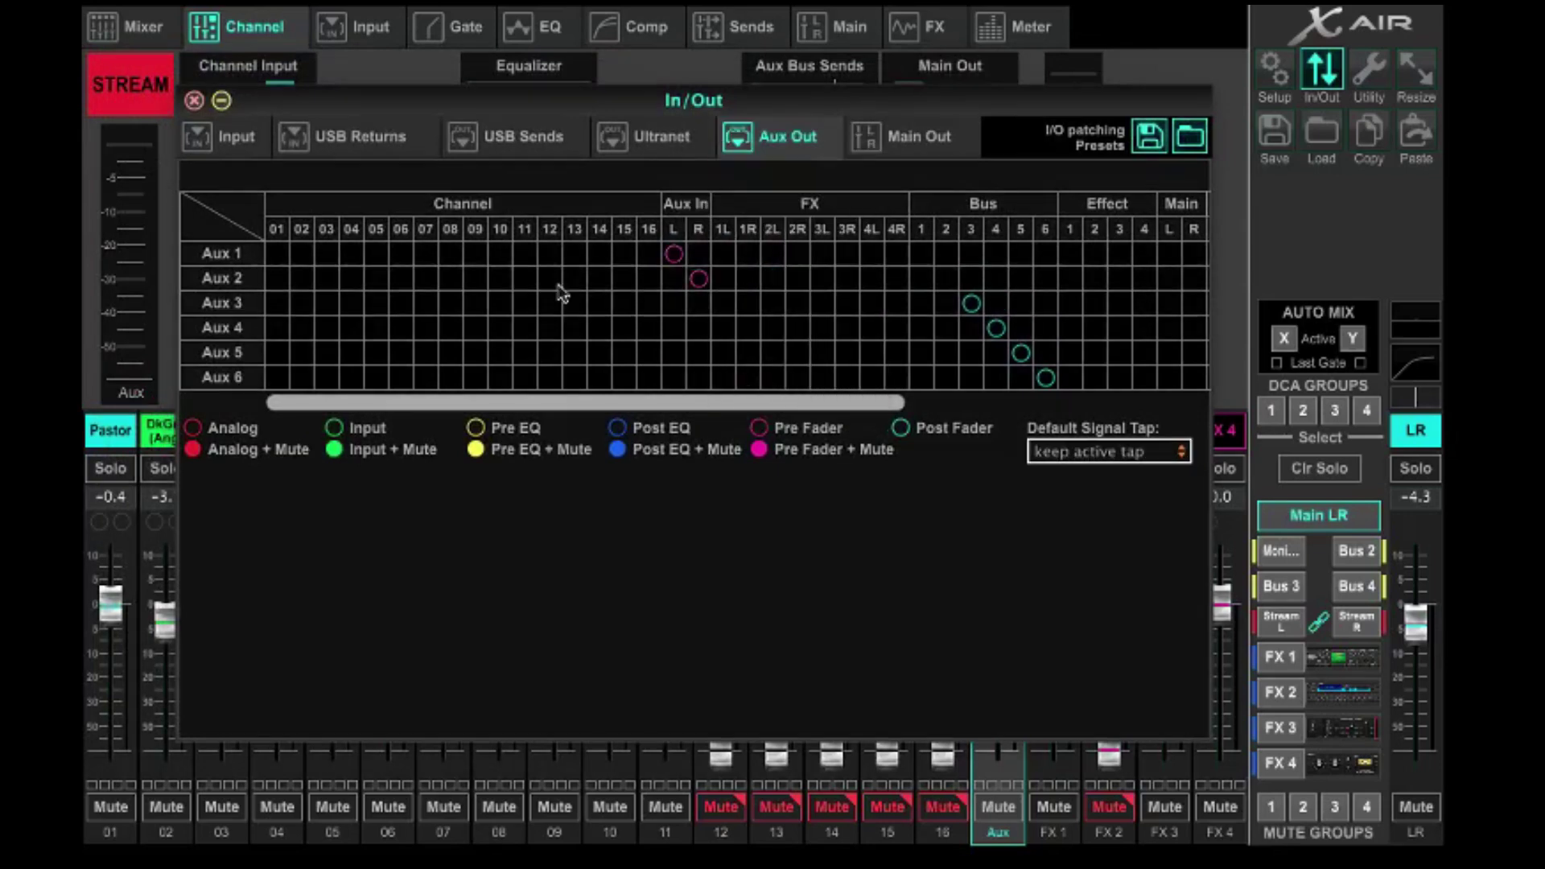
click(194, 100)
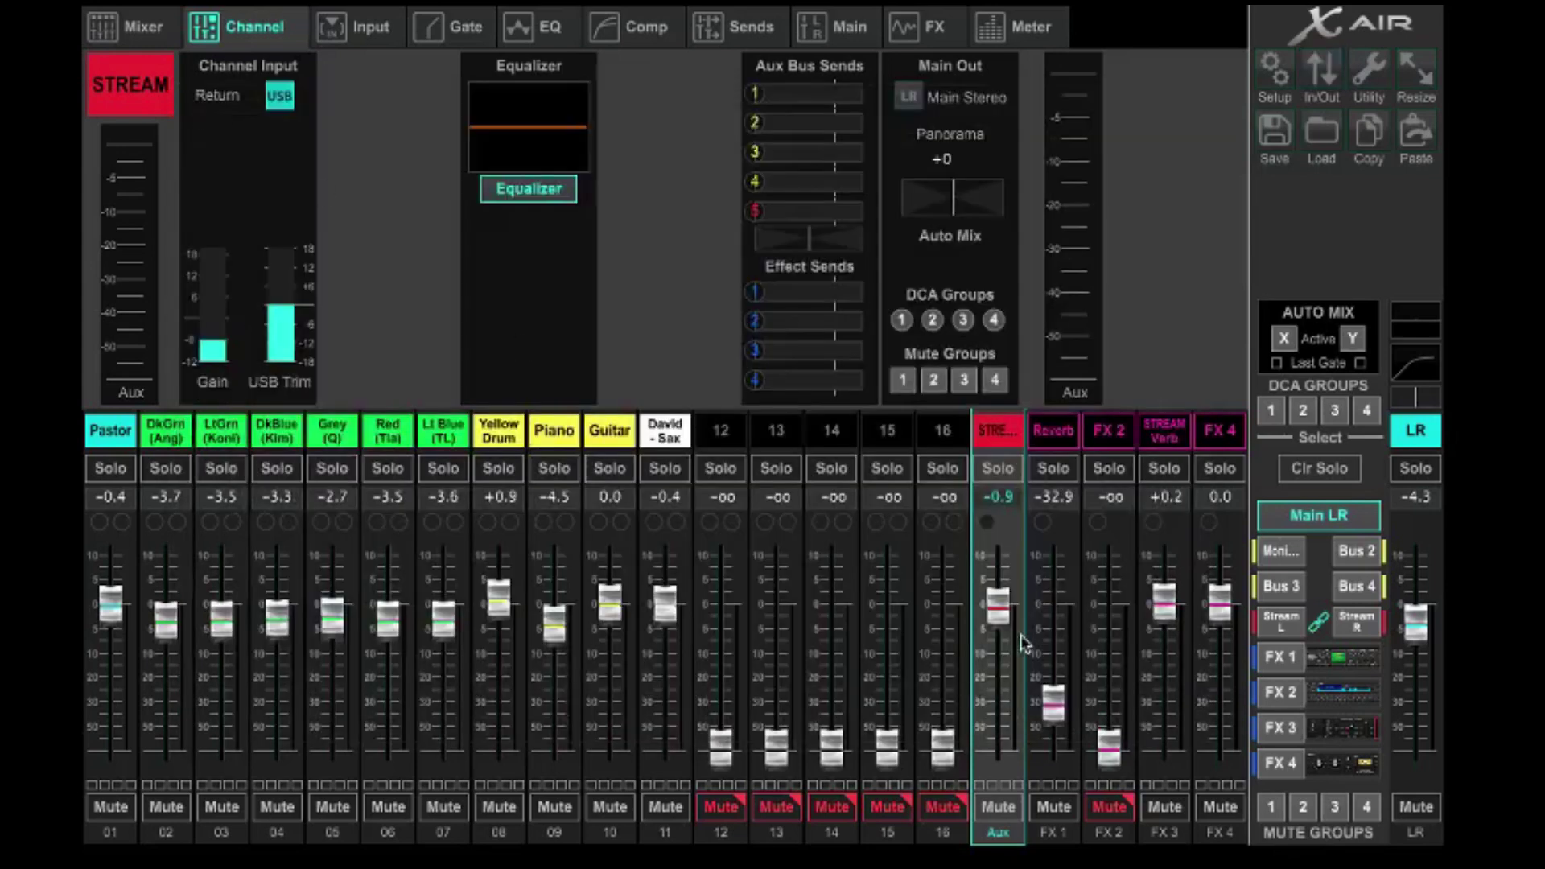
mouse_move(998, 581)
mouse_down()
mouse_move(998, 724)
mouse_move(998, 573)
mouse_move(995, 611)
mouse_up()
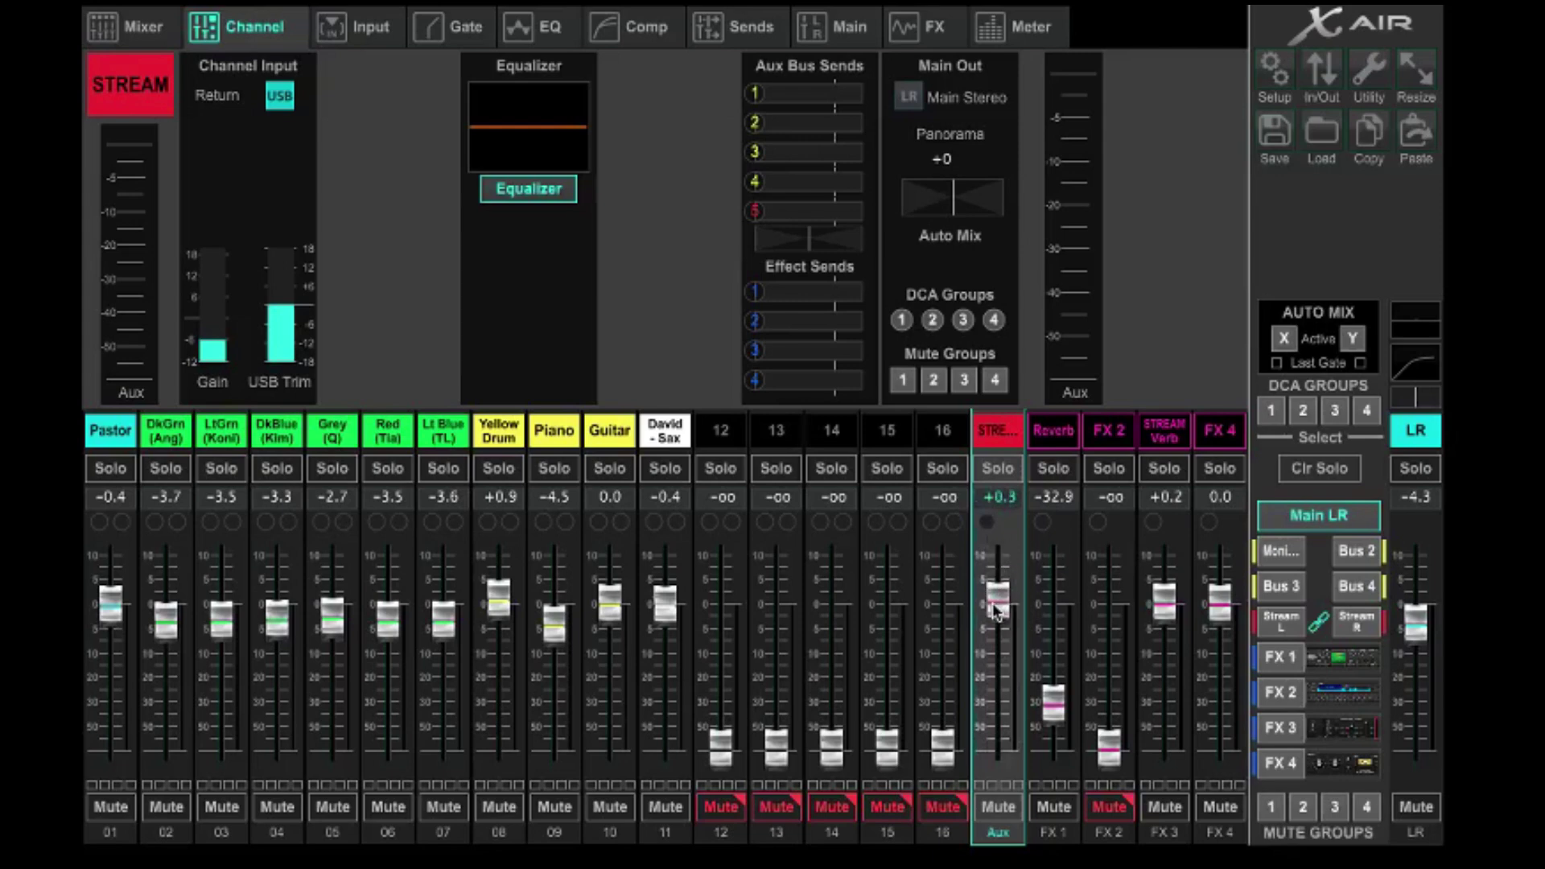